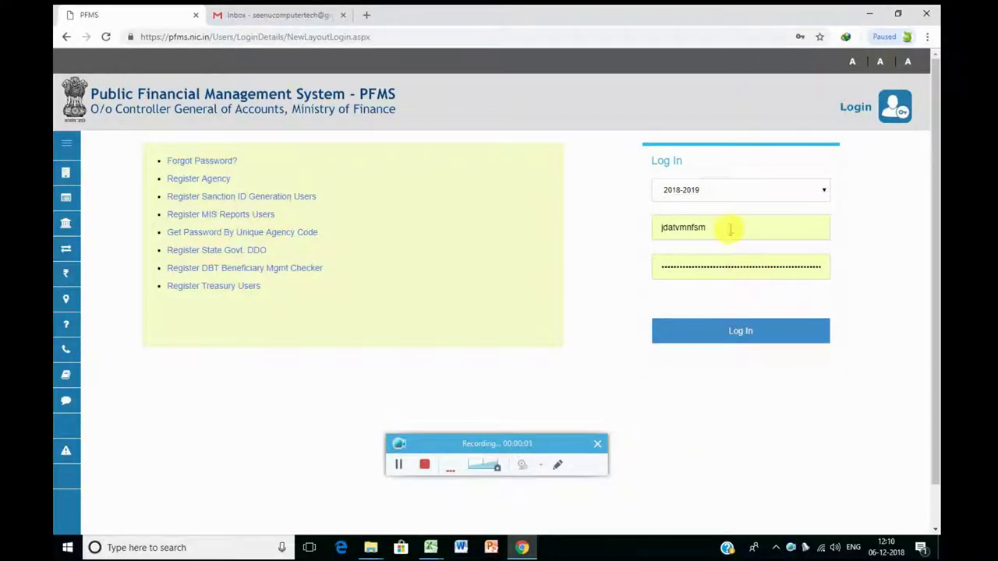
# Step: Sign in to PFMS with the saved username and a retyped password
pyautogui.doubleClick(728, 226)
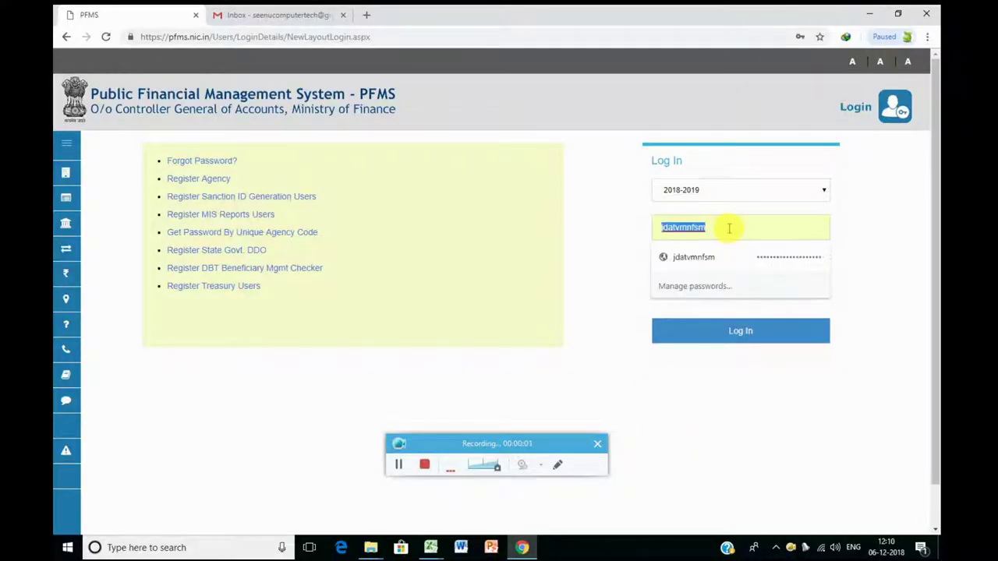
pyautogui.write('tvmtn17.do')
pyautogui.click(719, 256)
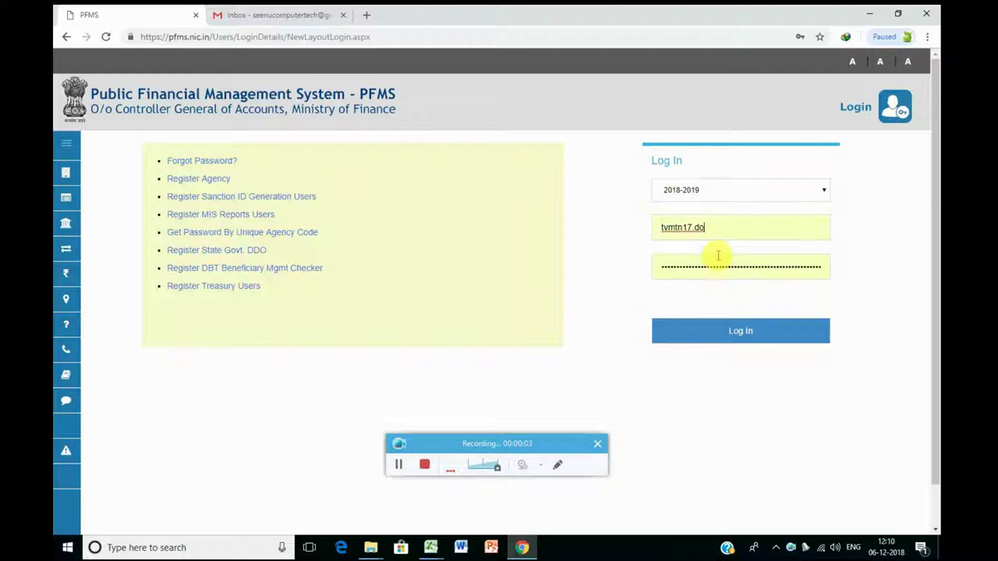
pyautogui.click(719, 268)
pyautogui.hotkey('ctrl', 'a')
pyautogui.write('abc')
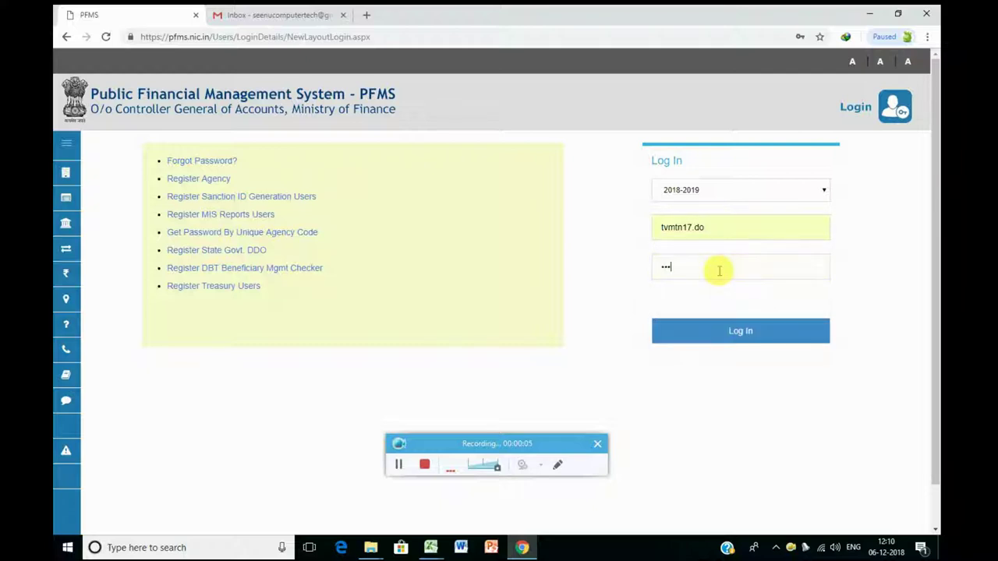
pyautogui.write('defgh')
pyautogui.click(721, 331)
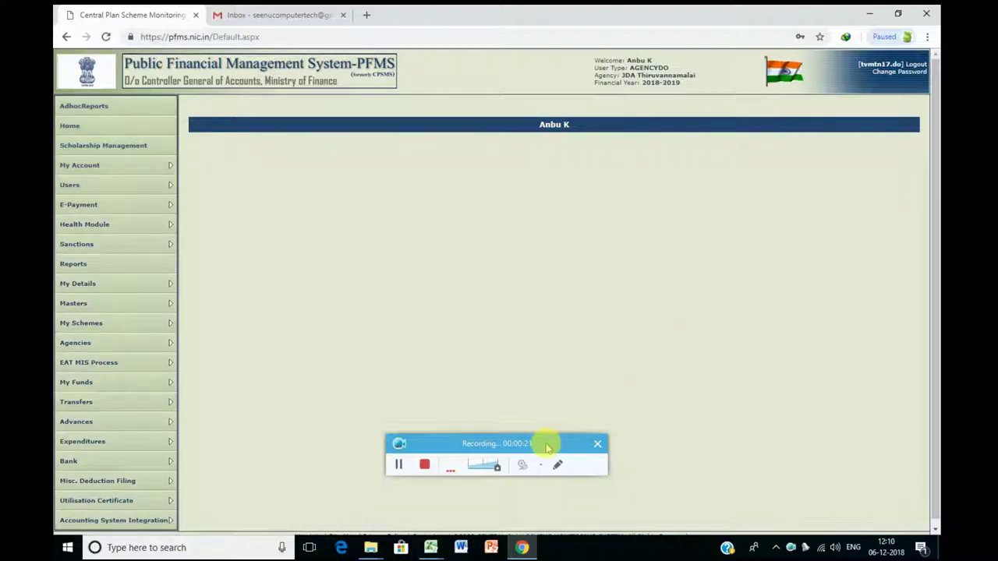
# Step: Open the Manage Vendor Beneficiary page from Masters > Vendors
pyautogui.moveTo(546, 445); pyautogui.dragTo(558, 466)
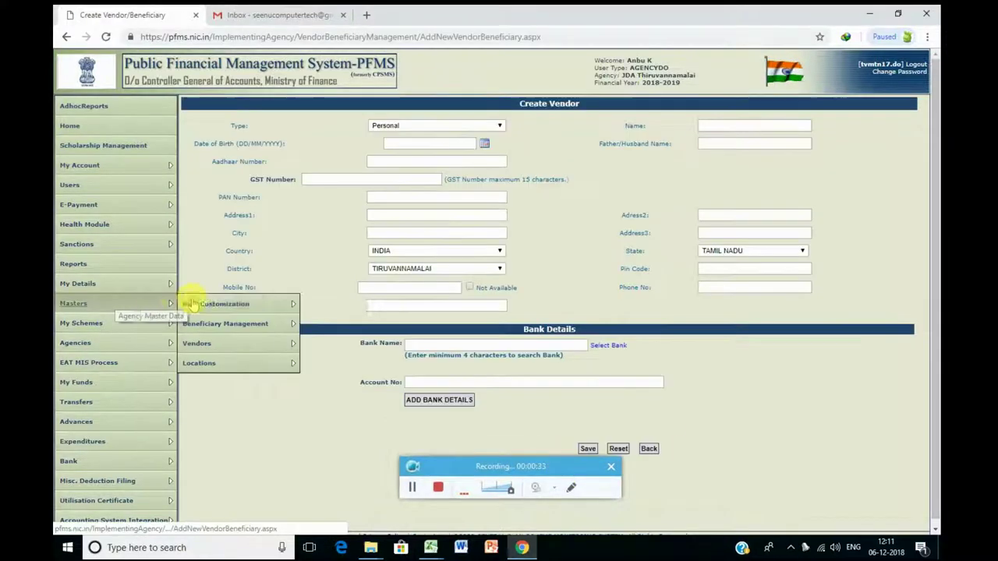
pyautogui.moveTo(210, 343)
pyautogui.click(312, 346)
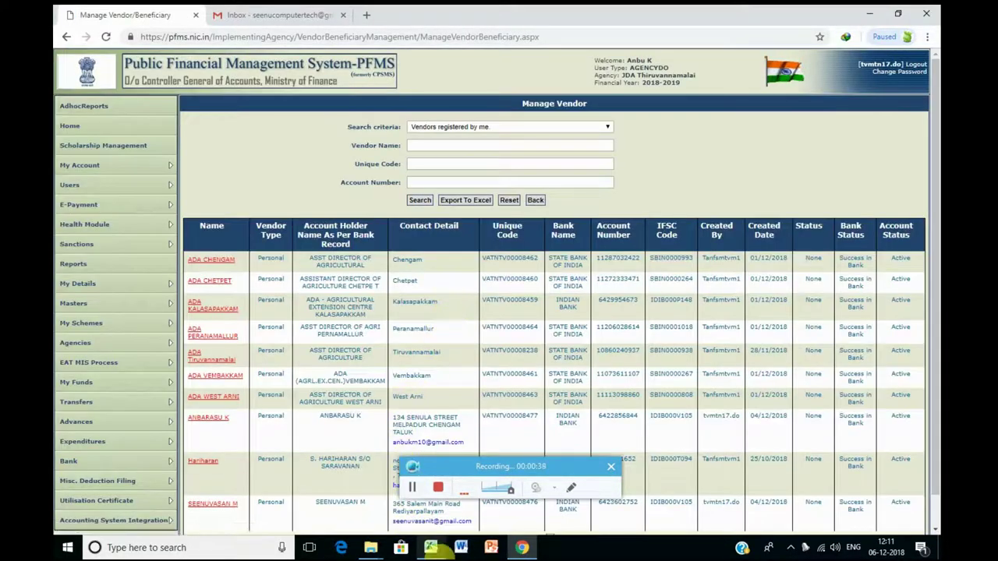
# Step: Copy the I net vendor's unique code from cell B4 of the Block ID Password workbook
pyautogui.click(430, 547)
pyautogui.click(396, 514)
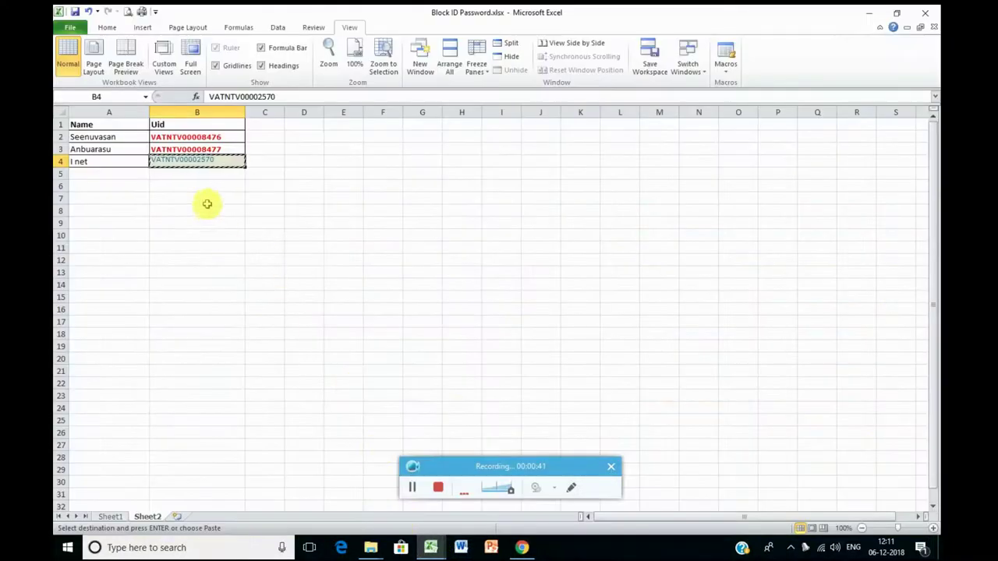
pyautogui.click(200, 186)
pyautogui.click(196, 160)
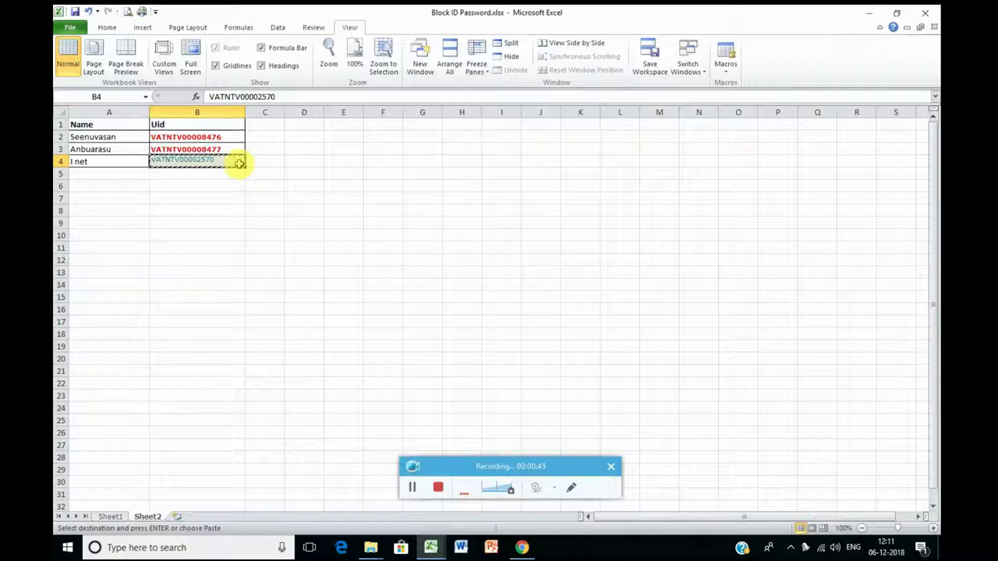
pyautogui.hotkey('alt', 'Tab')
# Step: Search 'Vendors not mapped with me' by the pasted unique code and tick I Net Communication
pyautogui.click(449, 165)
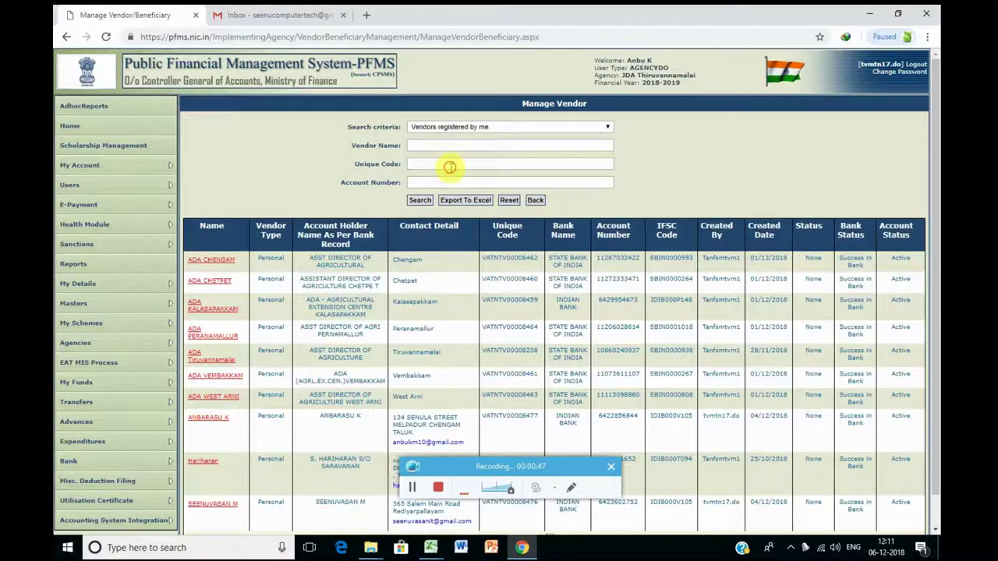
pyautogui.hotkey('ctrl', 'v')
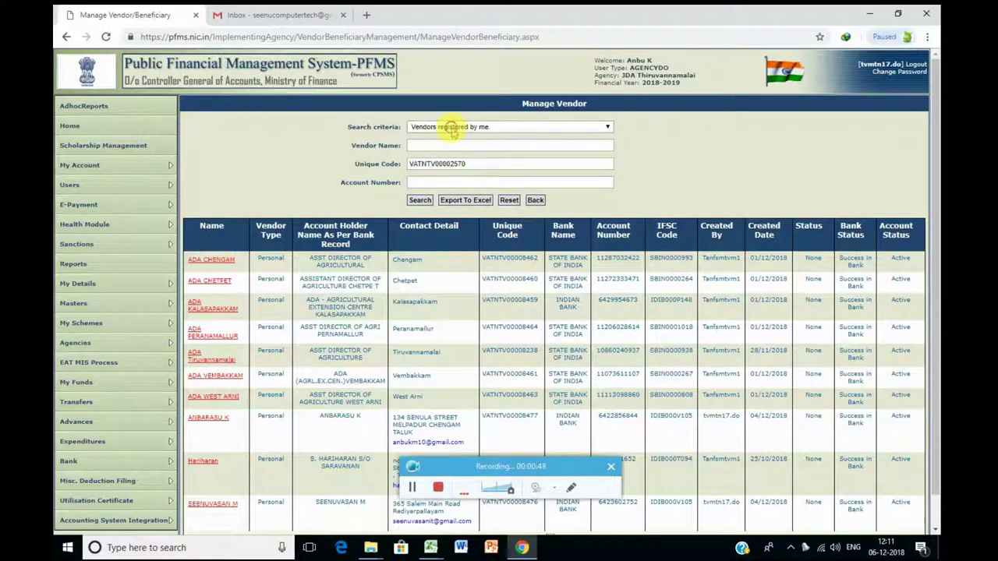
pyautogui.click(446, 127)
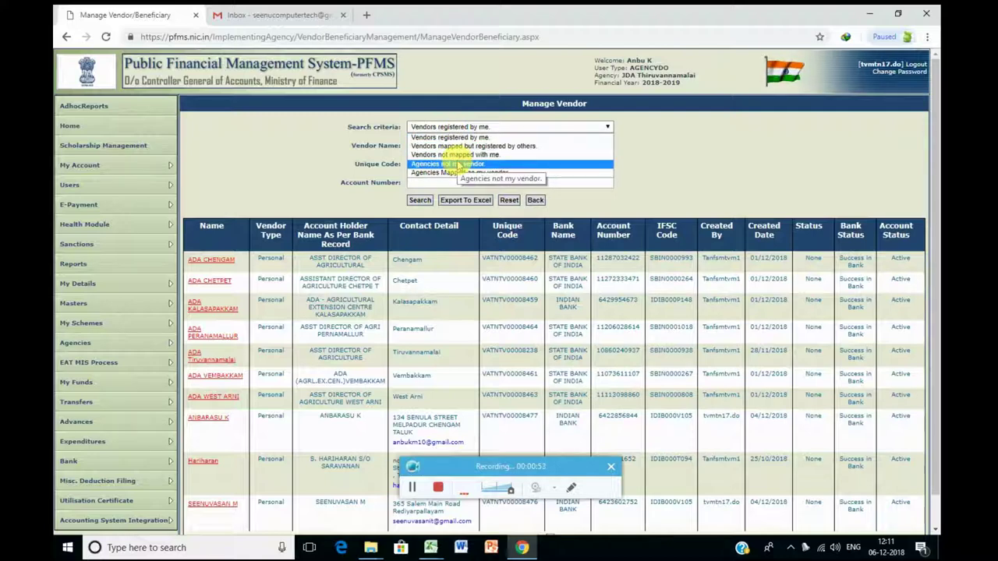
pyautogui.click(456, 155)
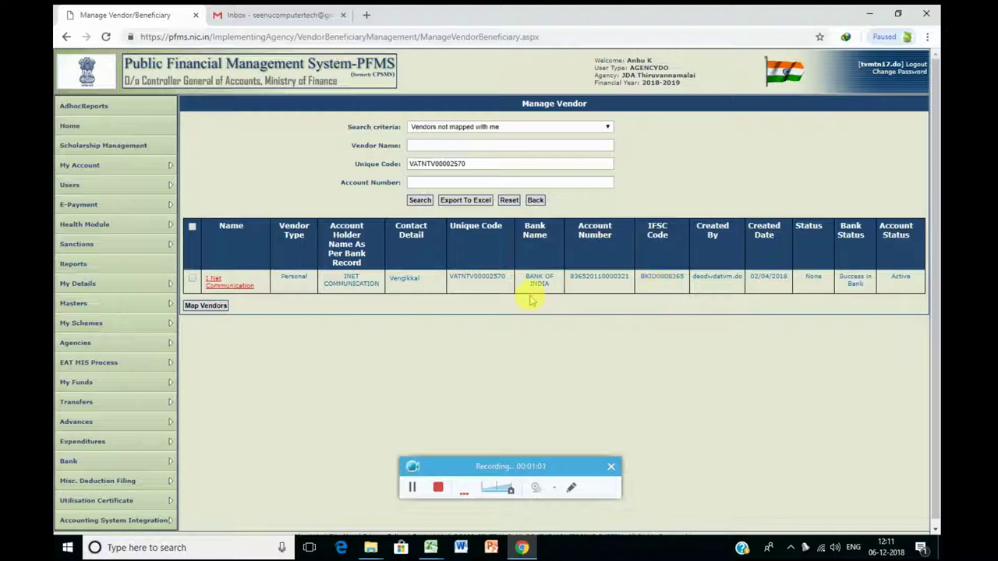
pyautogui.click(412, 487)
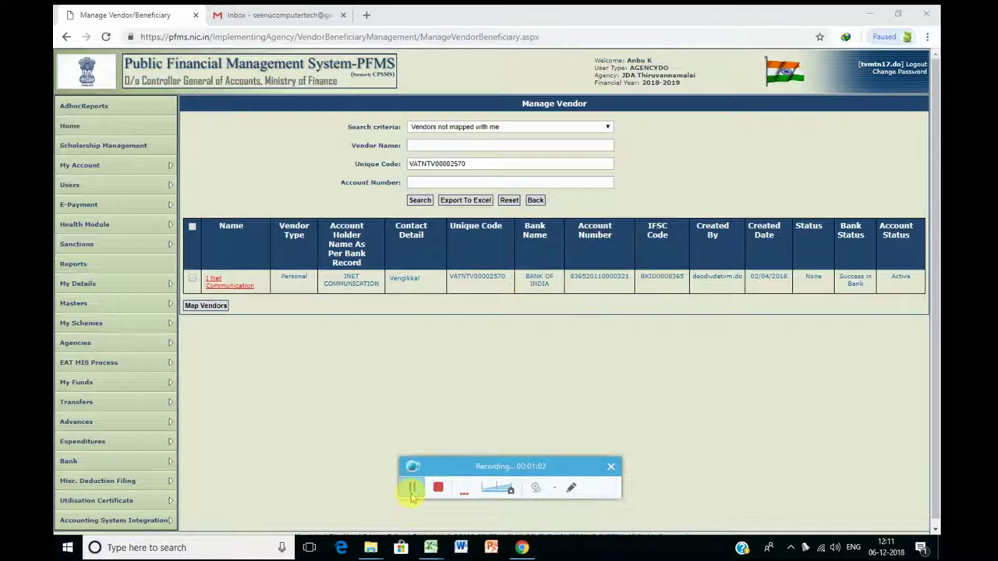
pyautogui.click(194, 279)
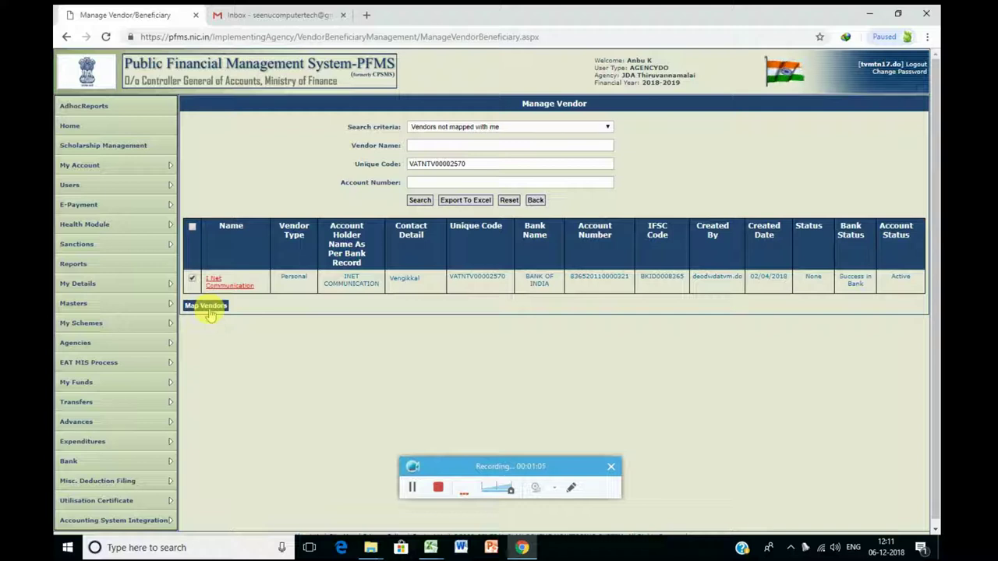
pyautogui.click(414, 488)
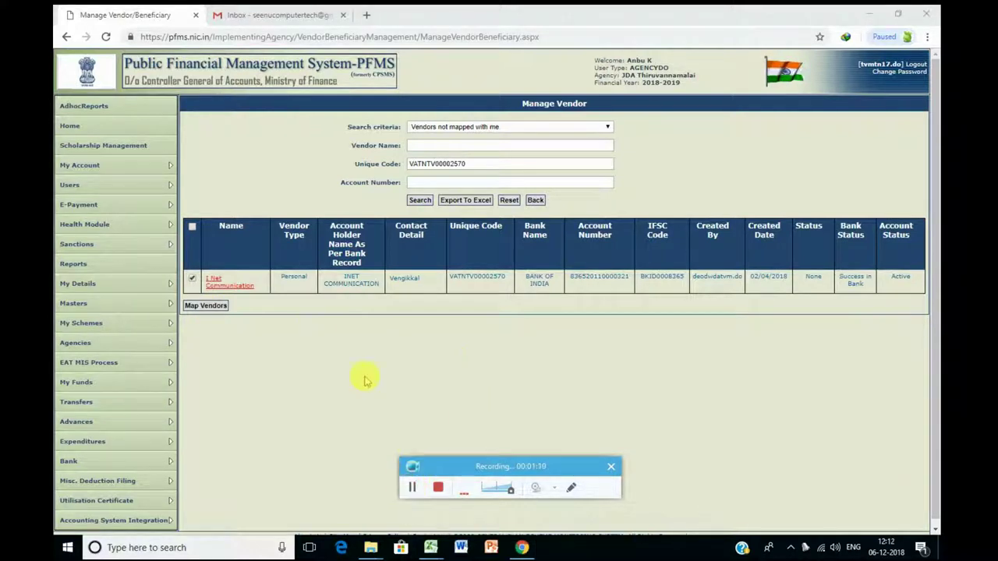
# Step: Add a new expenditure with scheme TN17, the Indian Bank project account, and Vendors as payee
pyautogui.moveTo(101, 441)
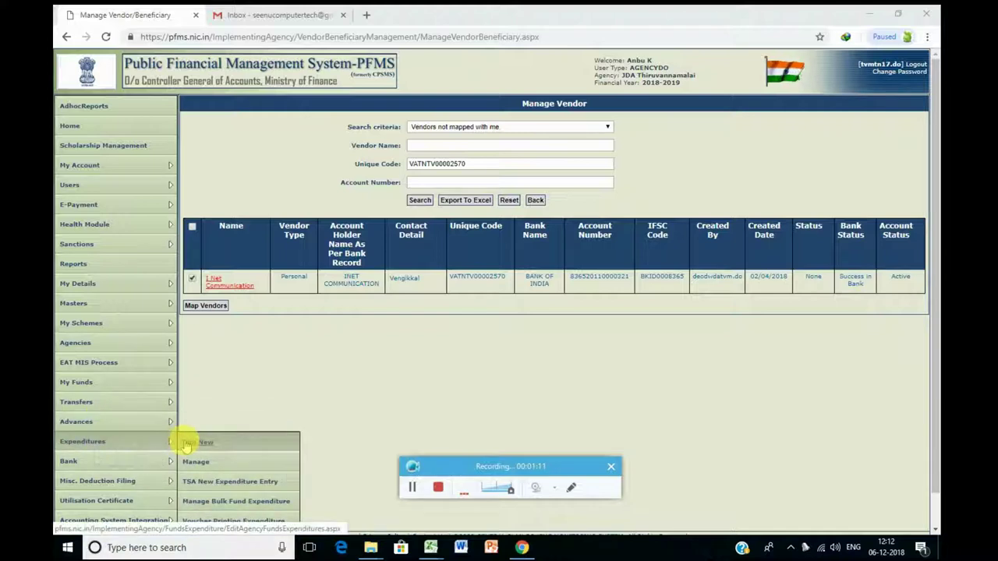
pyautogui.click(190, 443)
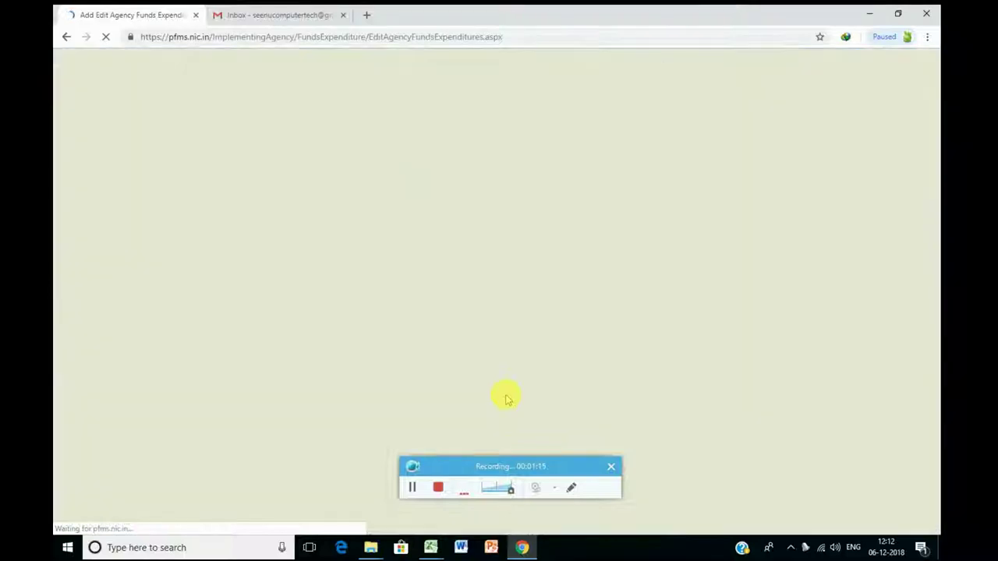
pyautogui.click(447, 145)
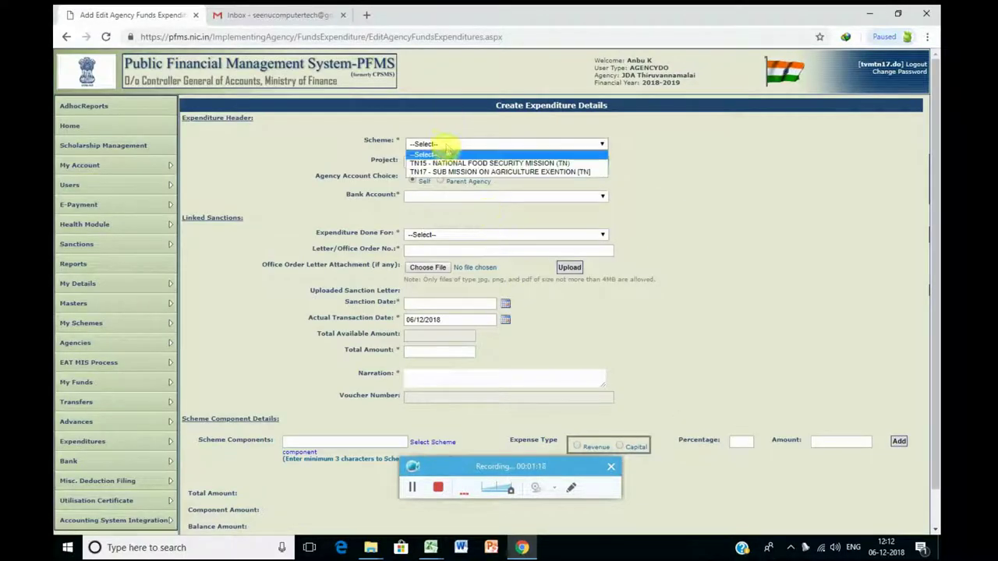
pyautogui.click(448, 171)
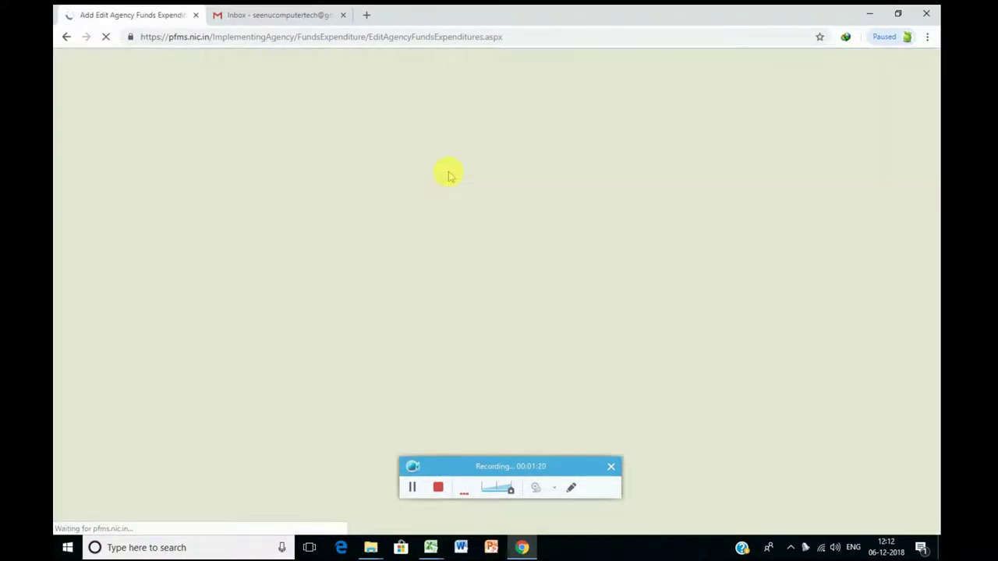
pyautogui.click(449, 163)
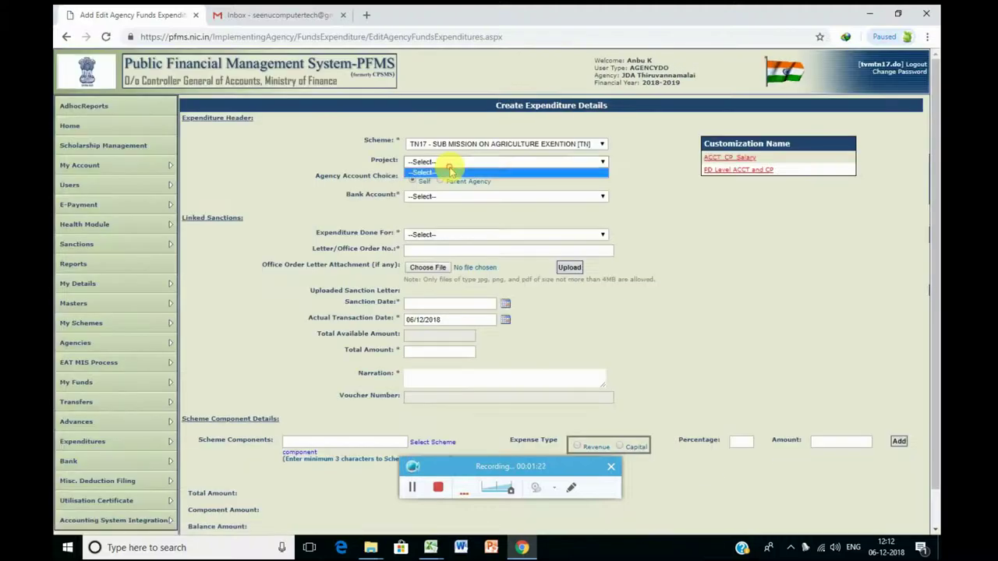
pyautogui.click(450, 171)
pyautogui.click(447, 195)
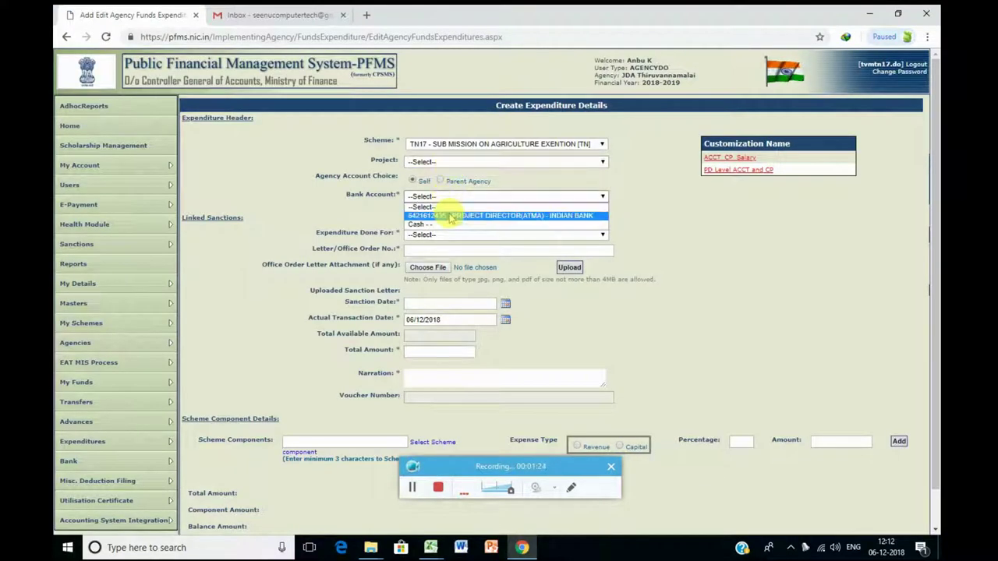
pyautogui.click(451, 216)
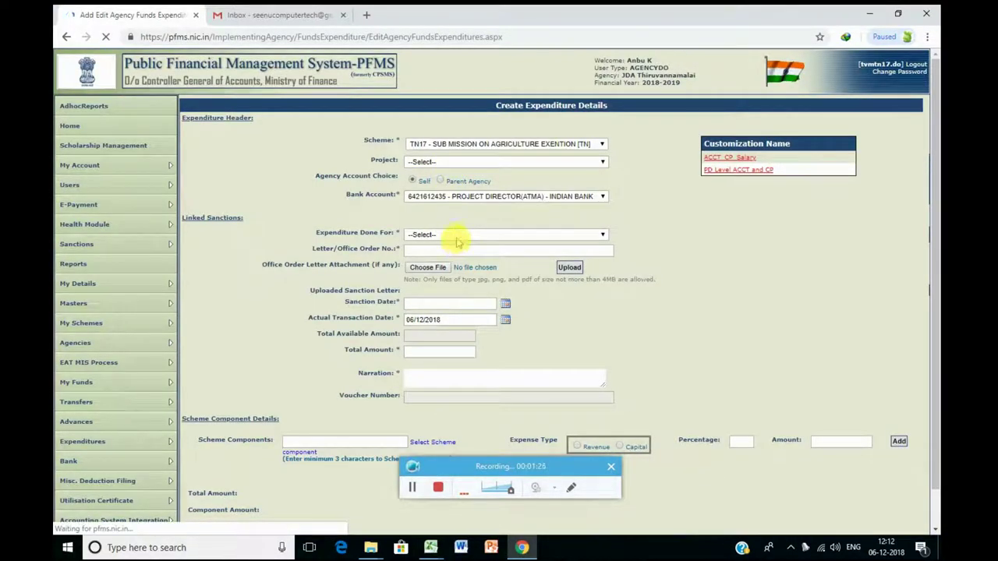
pyautogui.click(457, 234)
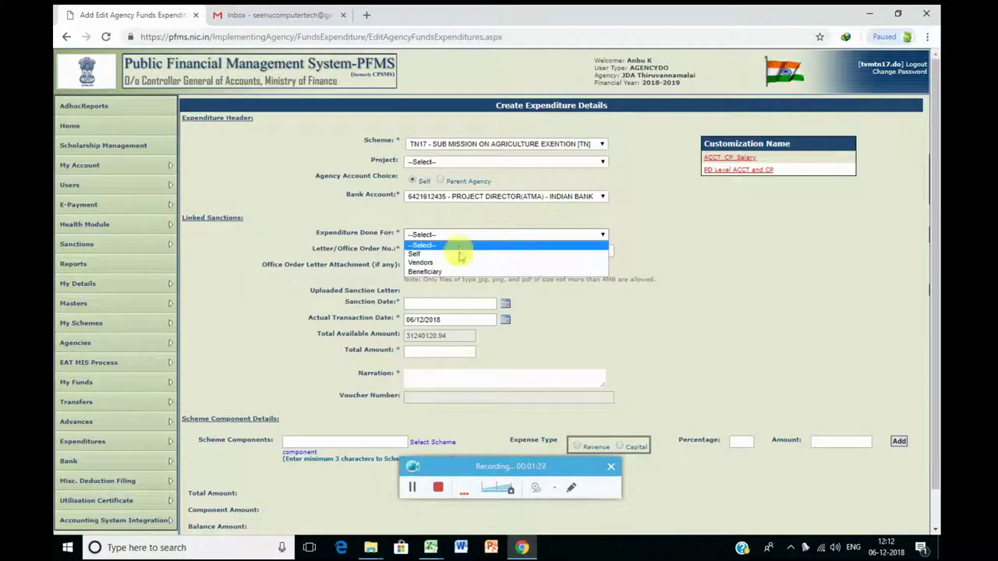
pyautogui.click(457, 262)
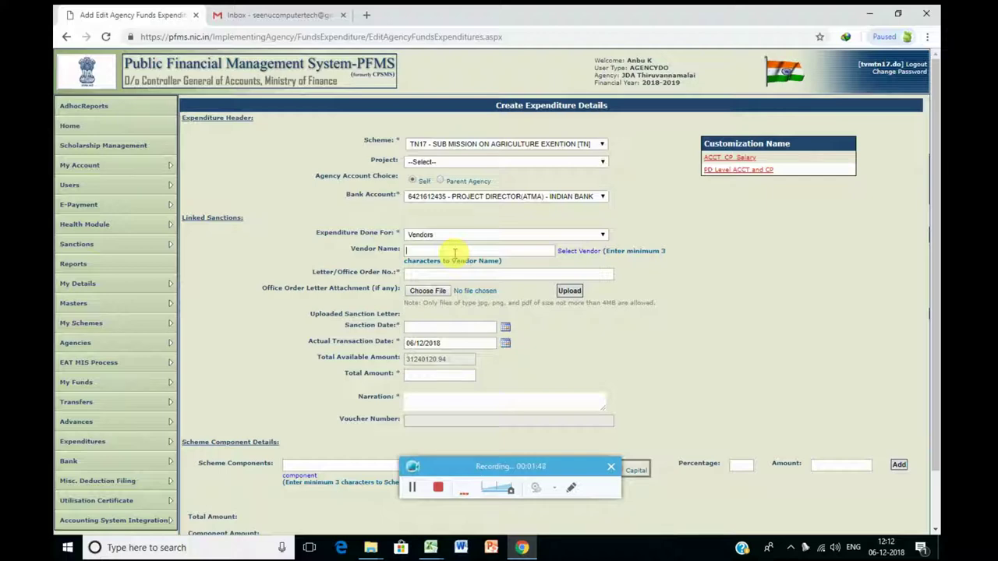
# Step: Choose NET COMMUNICATION as the vendor and enter order number ATMA/135/2018
pyautogui.click(585, 250)
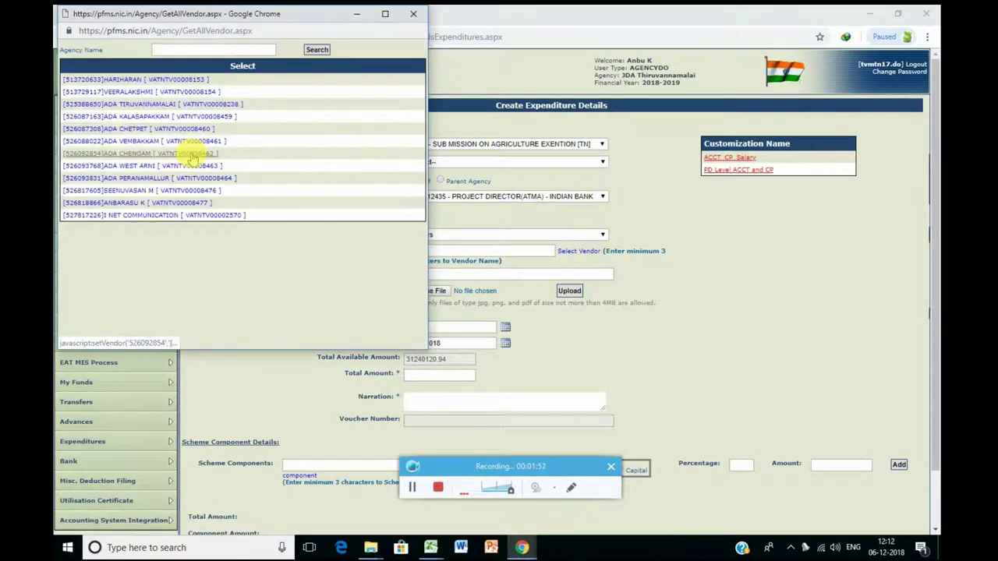
pyautogui.click(115, 216)
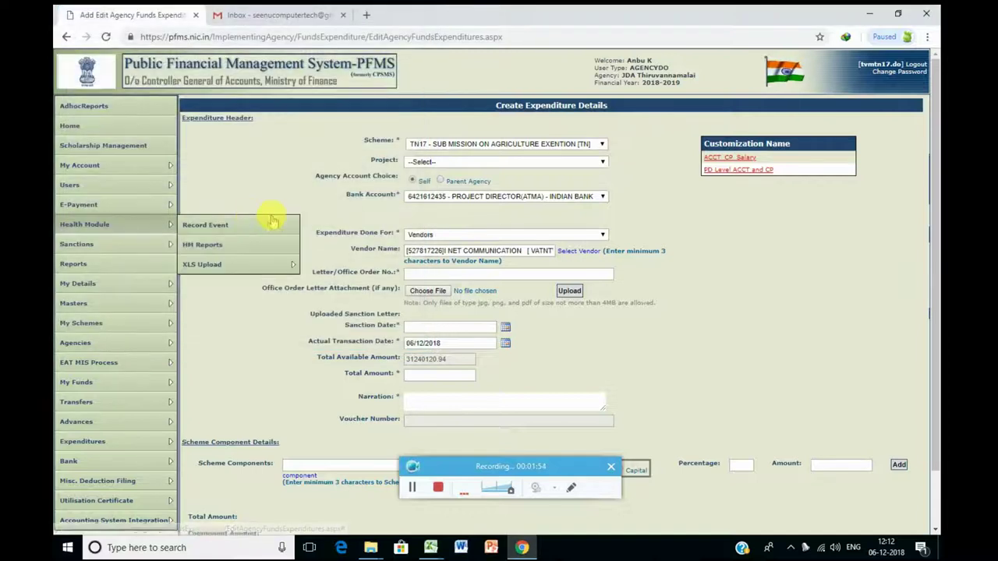
pyautogui.click(434, 277)
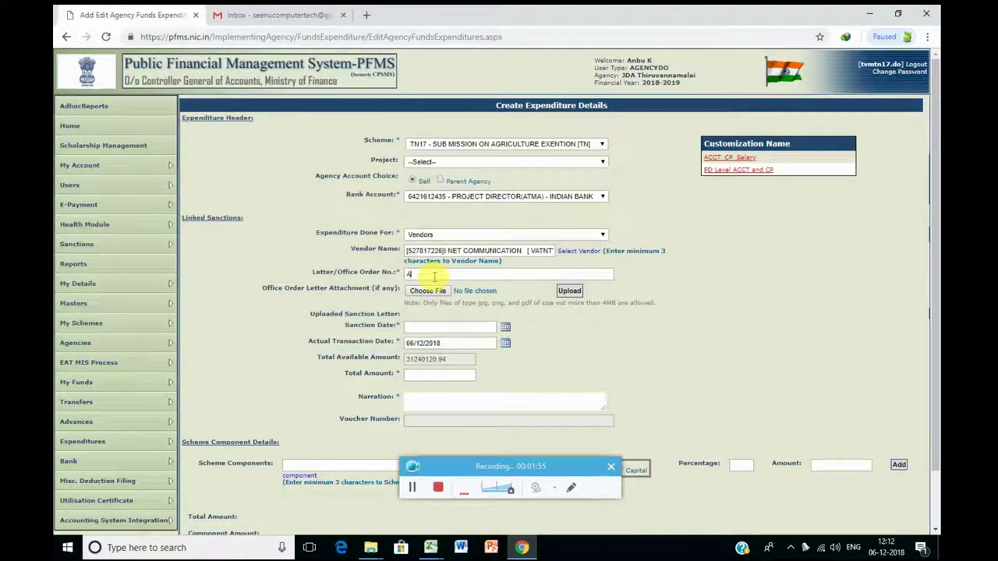
pyautogui.write('ATMA/135/2018')
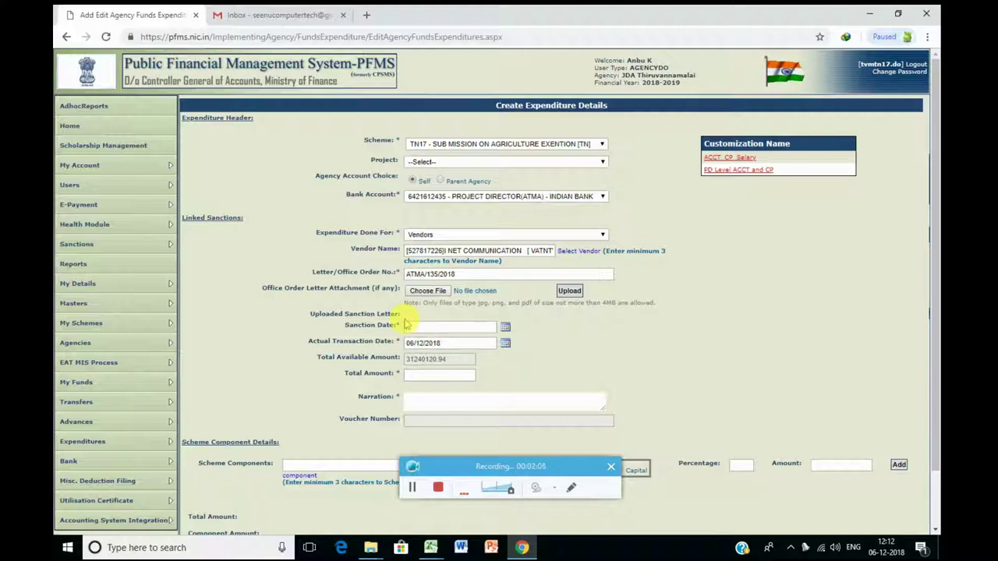
# Step: Set sanction date 01/12/2018, total amount 2000, and an internet bill narration for November–December 2018
pyautogui.click(425, 328)
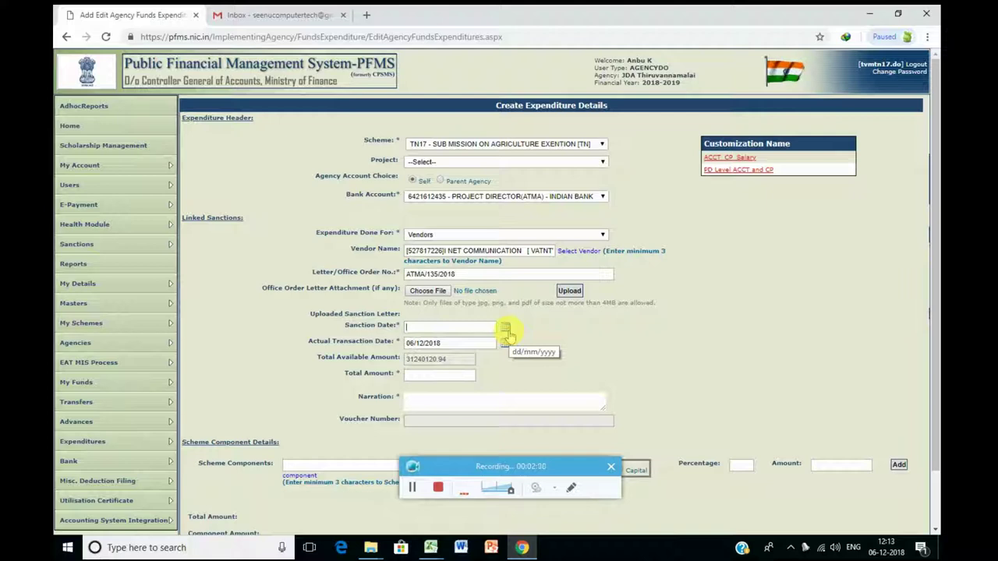
pyautogui.click(505, 329)
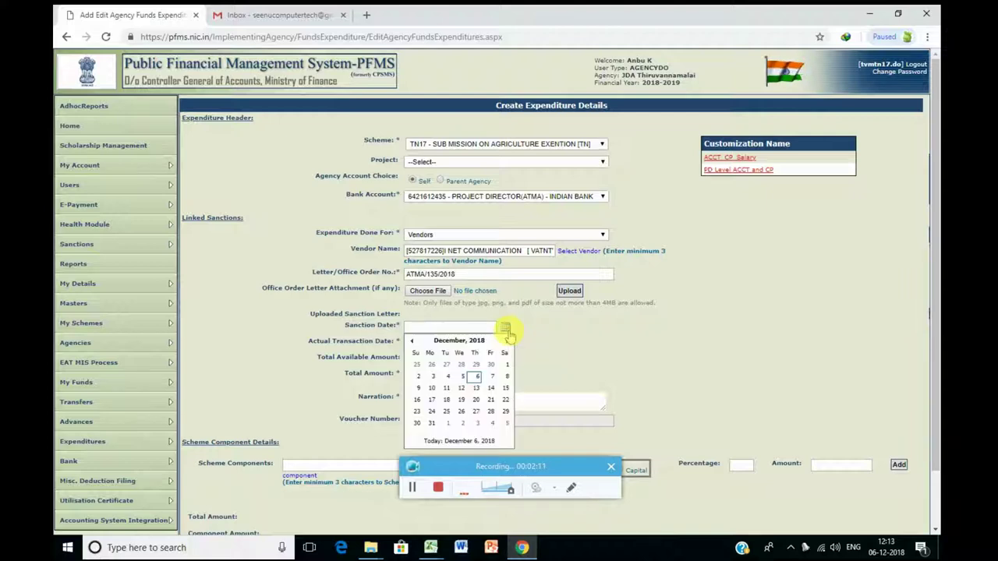
pyautogui.click(505, 371)
pyautogui.click(458, 344)
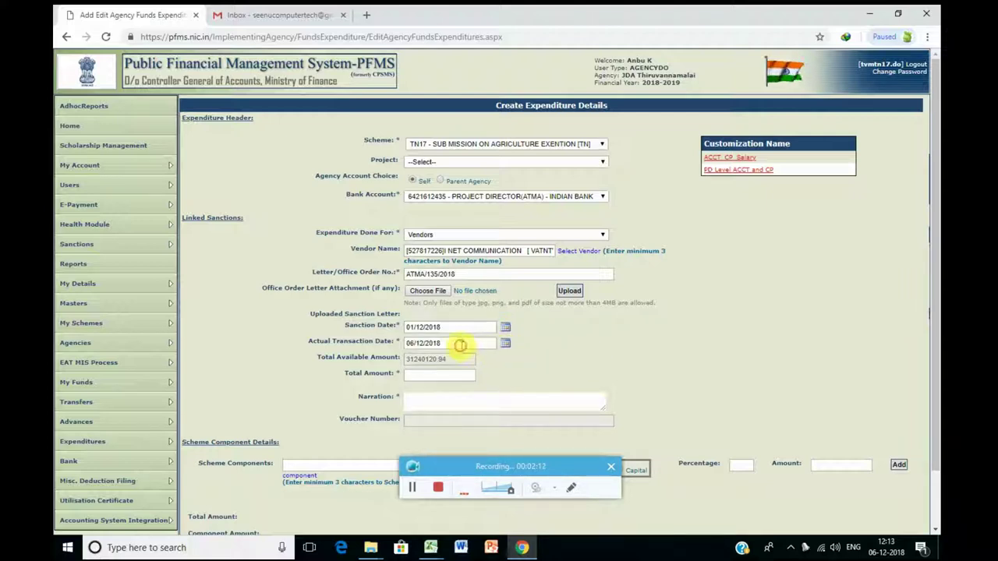
pyautogui.click(462, 375)
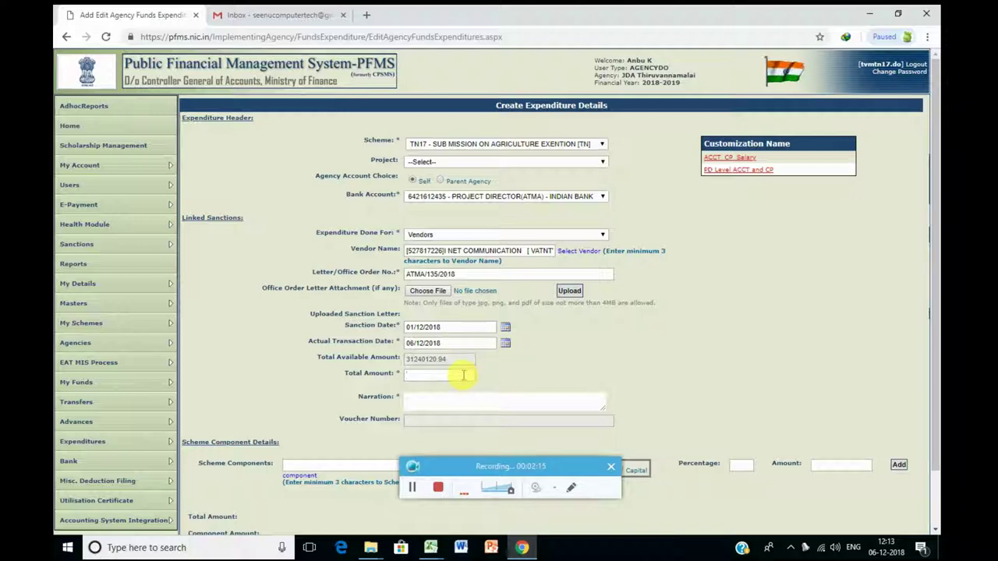
pyautogui.write('100')
pyautogui.write('2000')
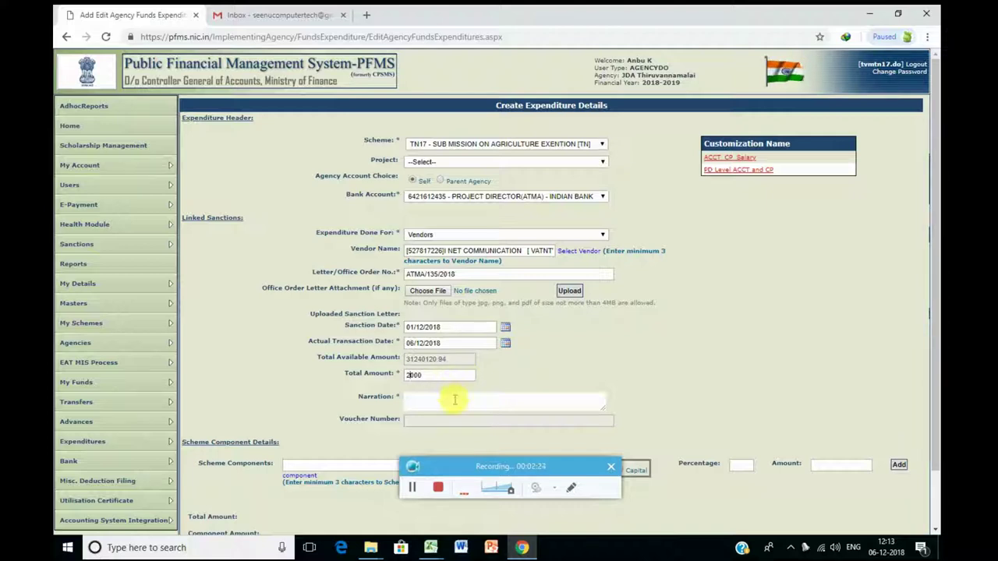
pyautogui.click(454, 400)
pyautogui.write('i NET')
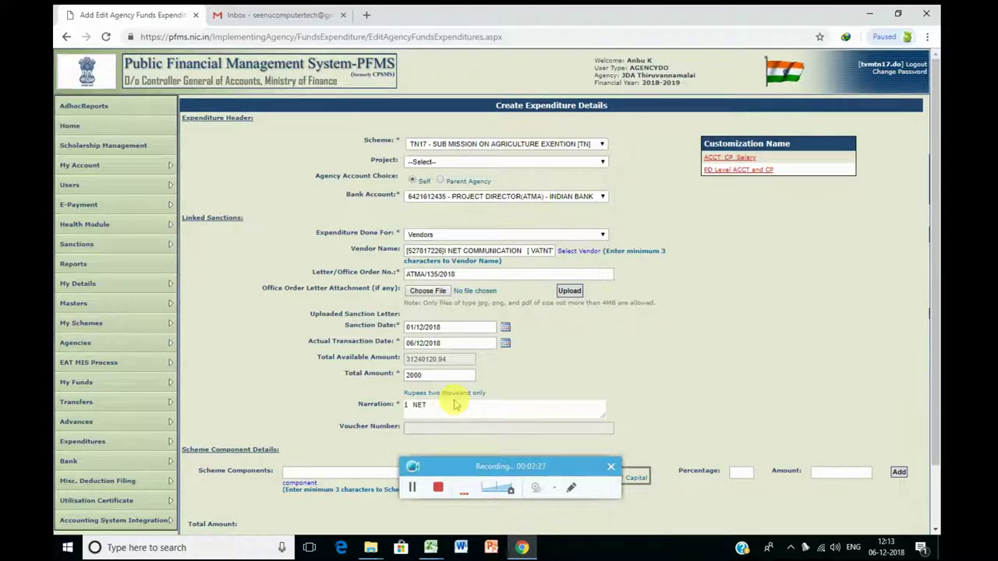
pyautogui.write(' nINTERNET ')
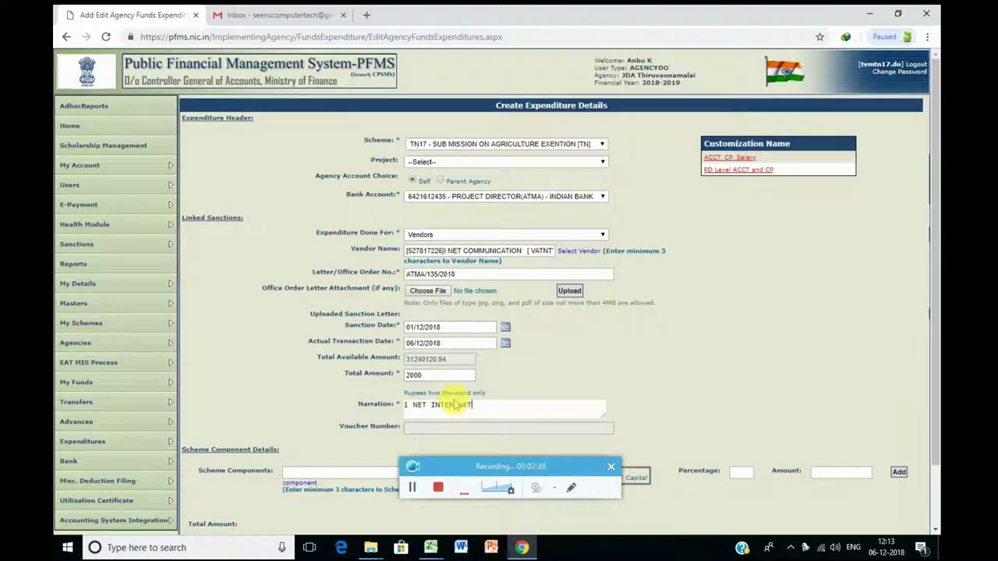
pyautogui.write('BILL N')
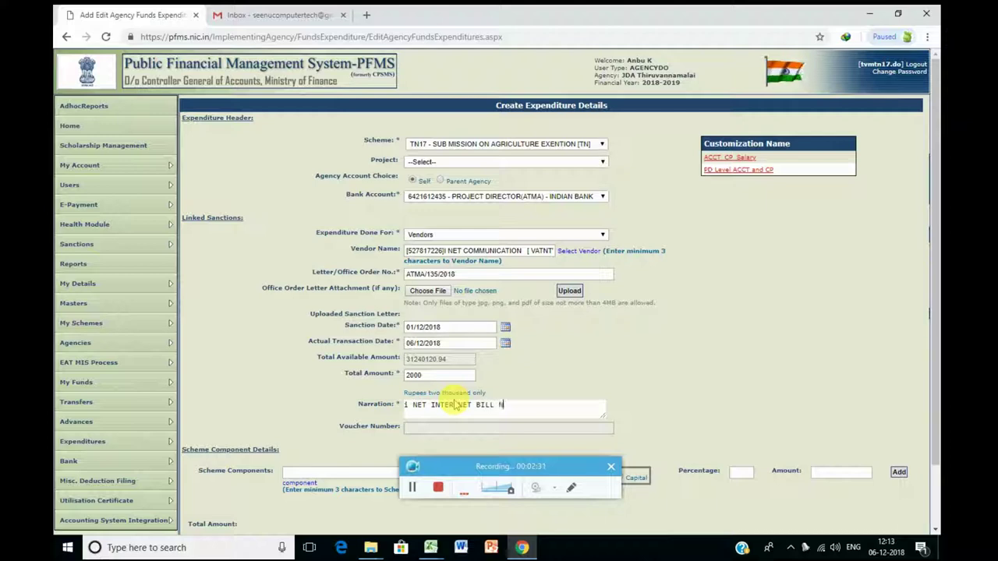
pyautogui.write('OVEMBER')
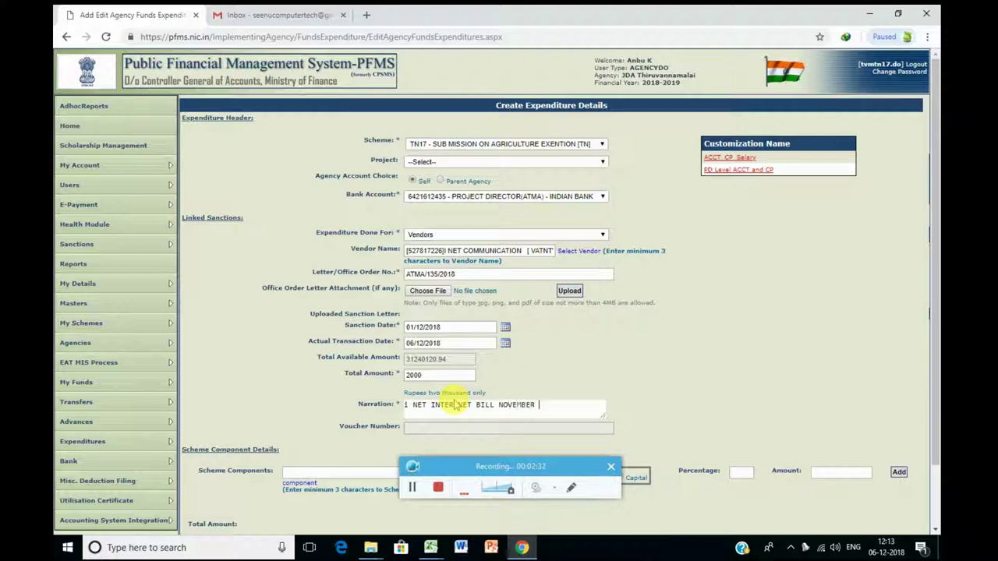
pyautogui.write(' AND ')
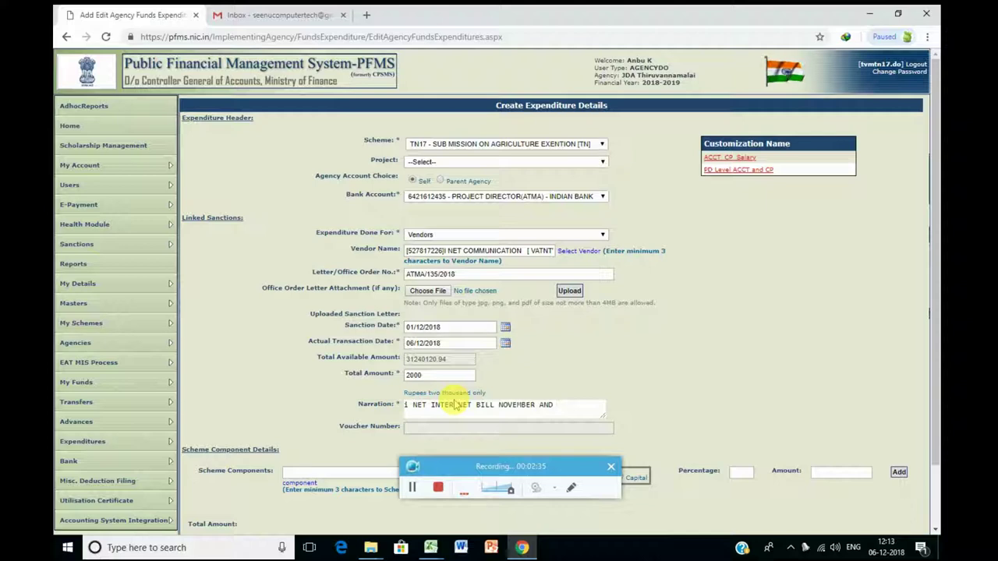
pyautogui.write('DECE')
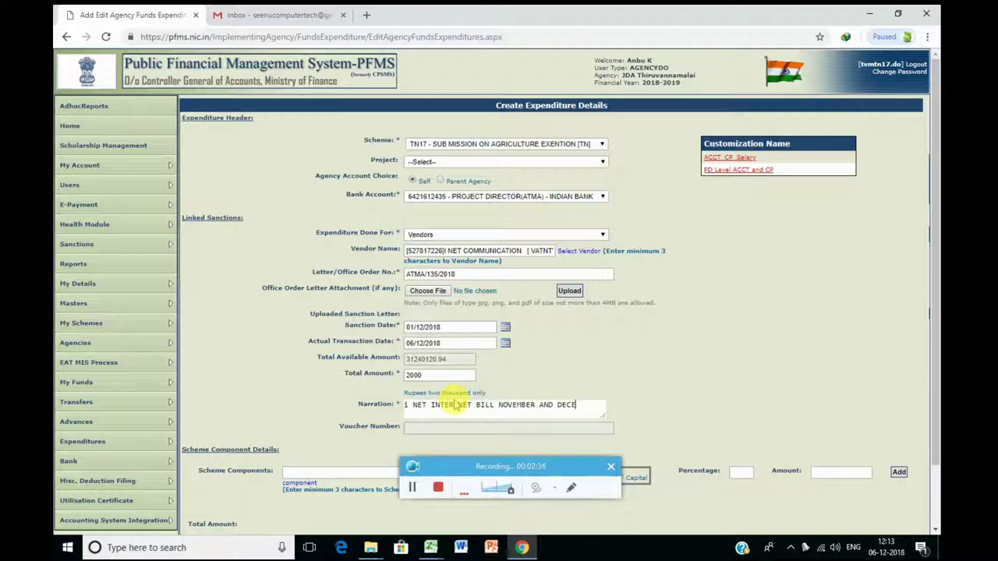
pyautogui.write('MBER ')
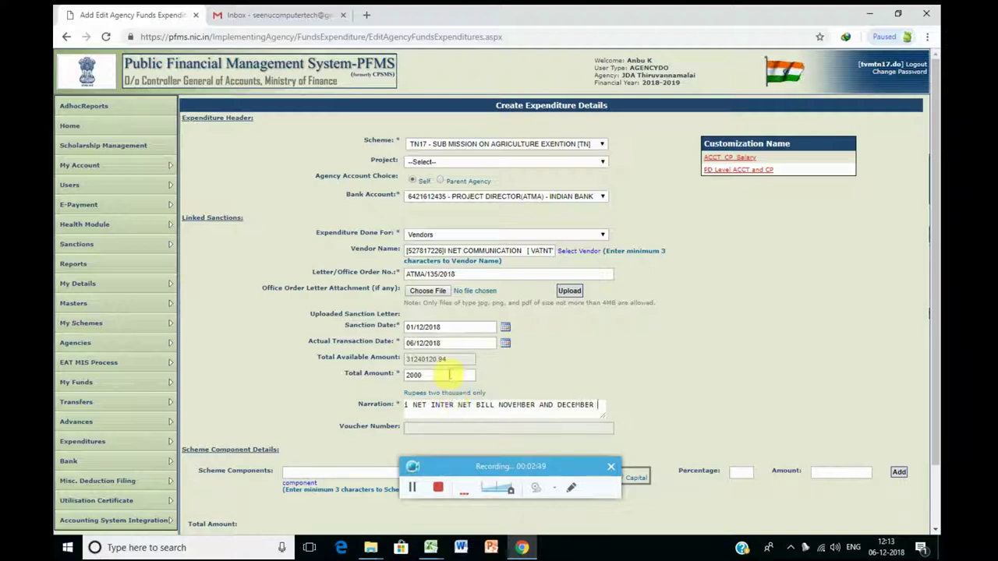
pyautogui.write('2018')
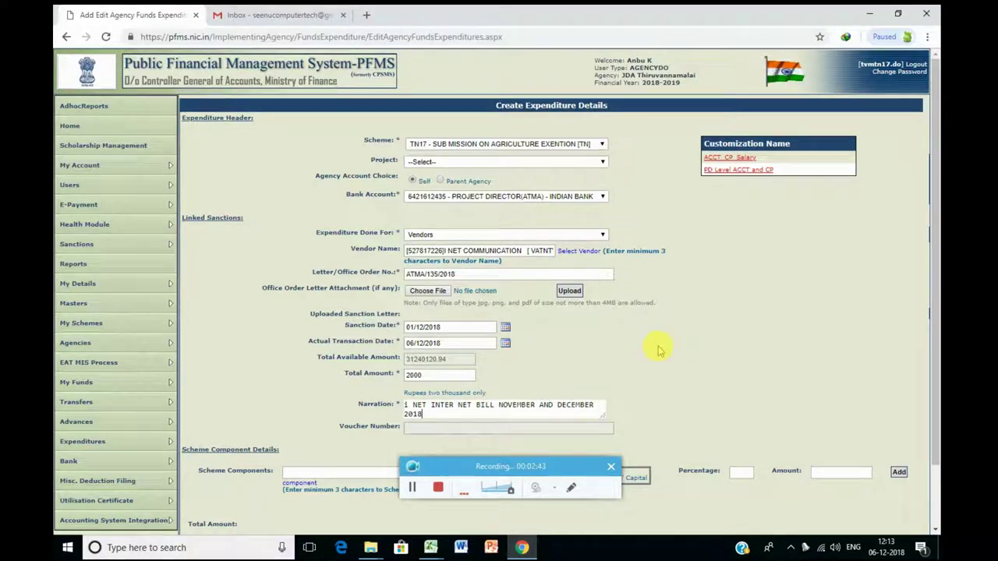
# Step: Select scheme component [A.22.1] TA/DA under [A] > [A.22]
pyautogui.scroll(-2, 659, 346)
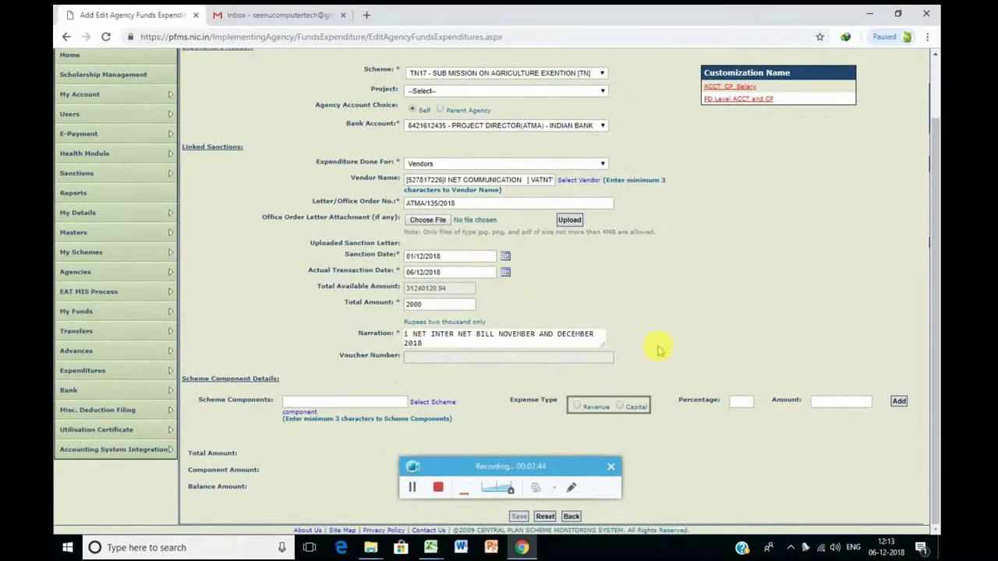
pyautogui.click(435, 406)
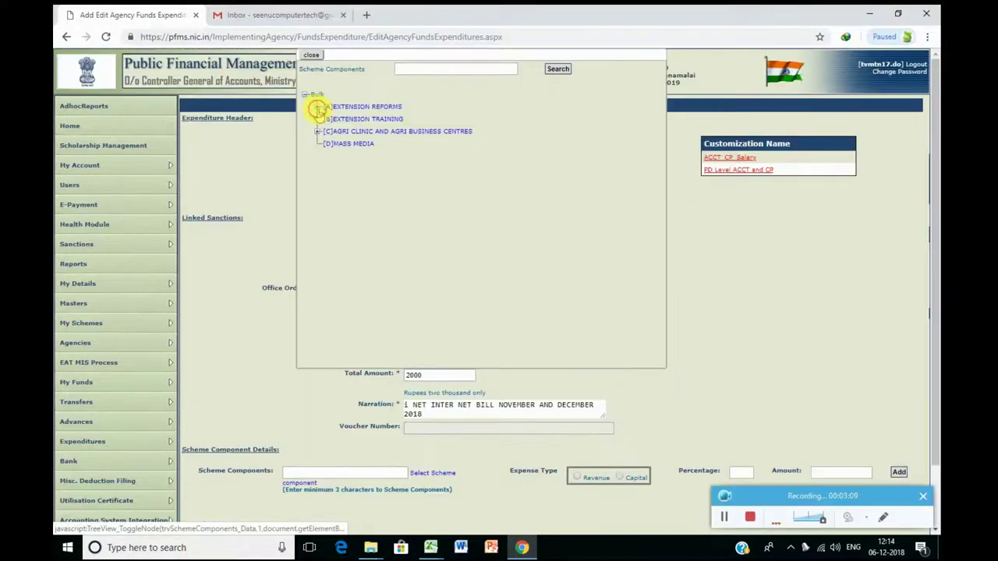
pyautogui.click(318, 116)
pyautogui.scroll(-1, 379, 218)
pyautogui.scroll(-3, 380, 219)
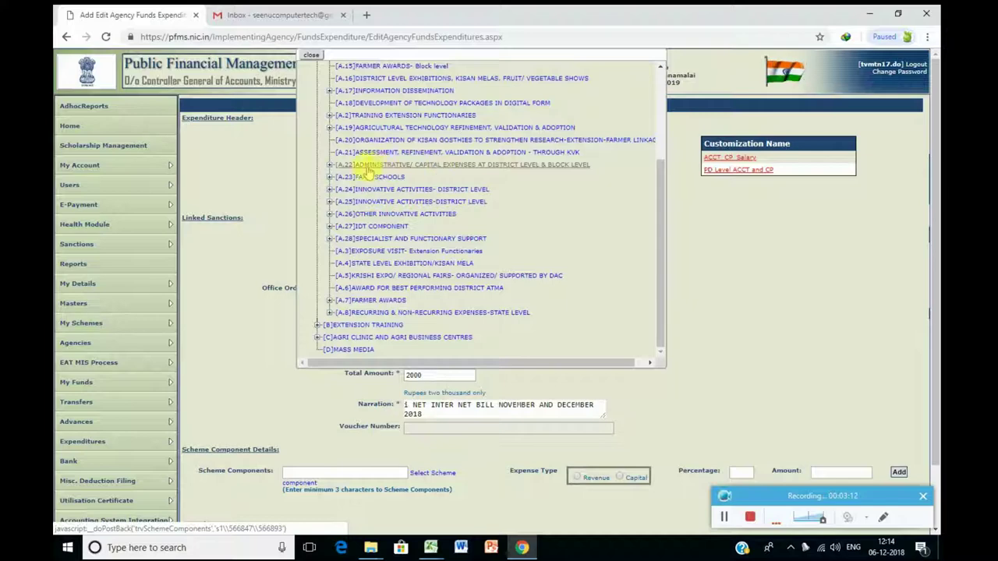
pyautogui.click(329, 164)
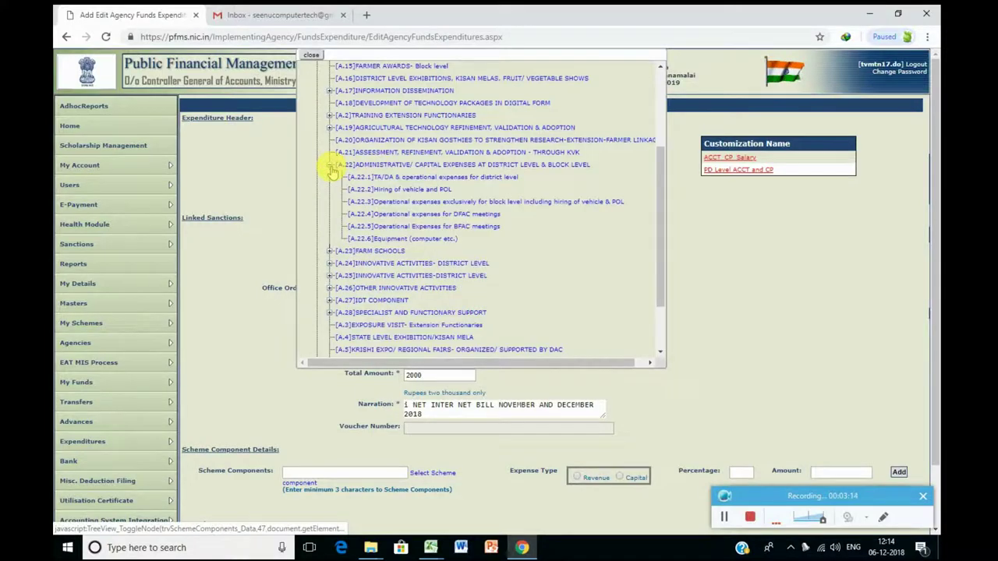
pyautogui.click(390, 177)
# Step: Add the component as Revenue with percentage 100 and amount 2000
pyautogui.scroll(-2, 690, 345)
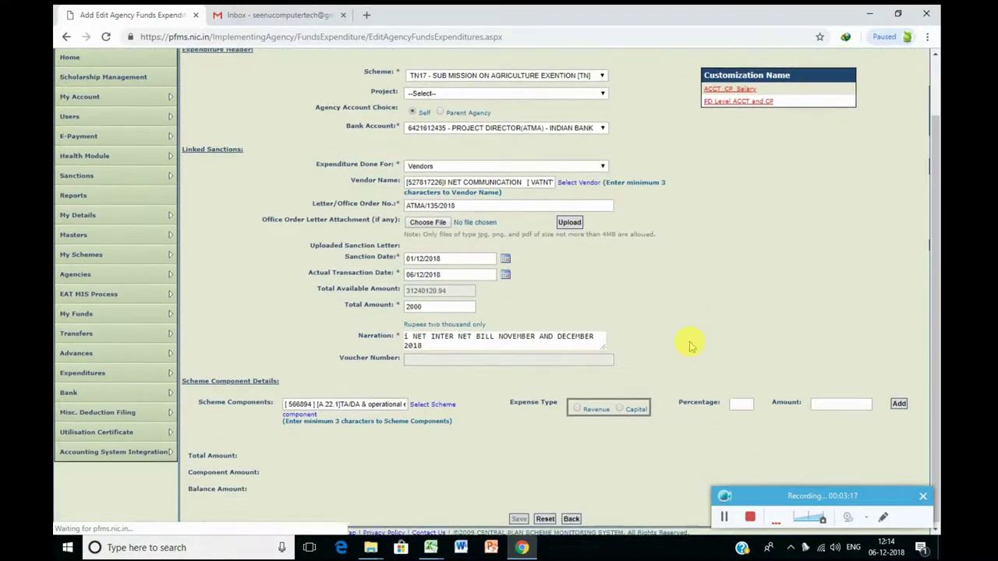
pyautogui.click(578, 406)
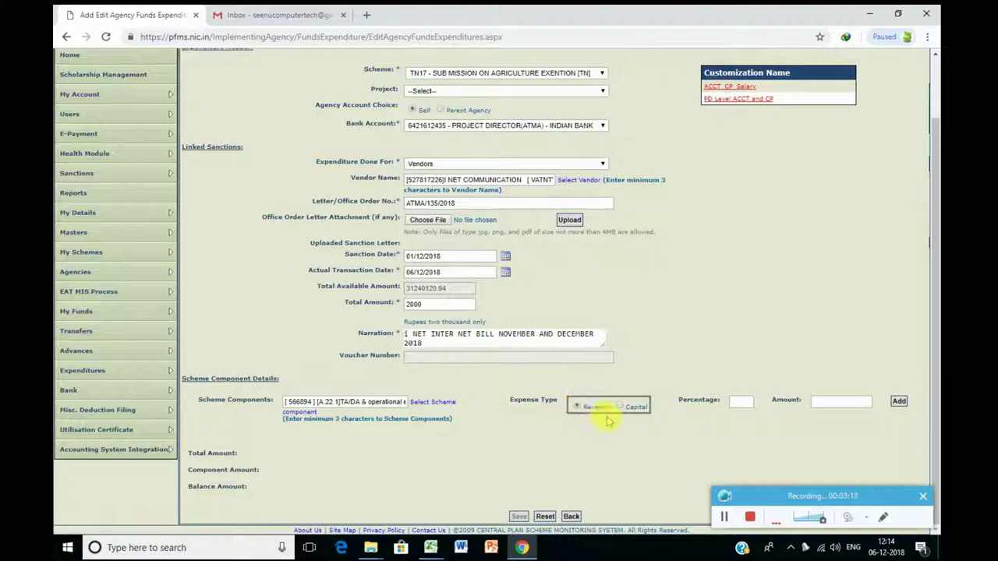
pyautogui.click(734, 402)
pyautogui.write('100')
pyautogui.click(824, 403)
pyautogui.write('2000')
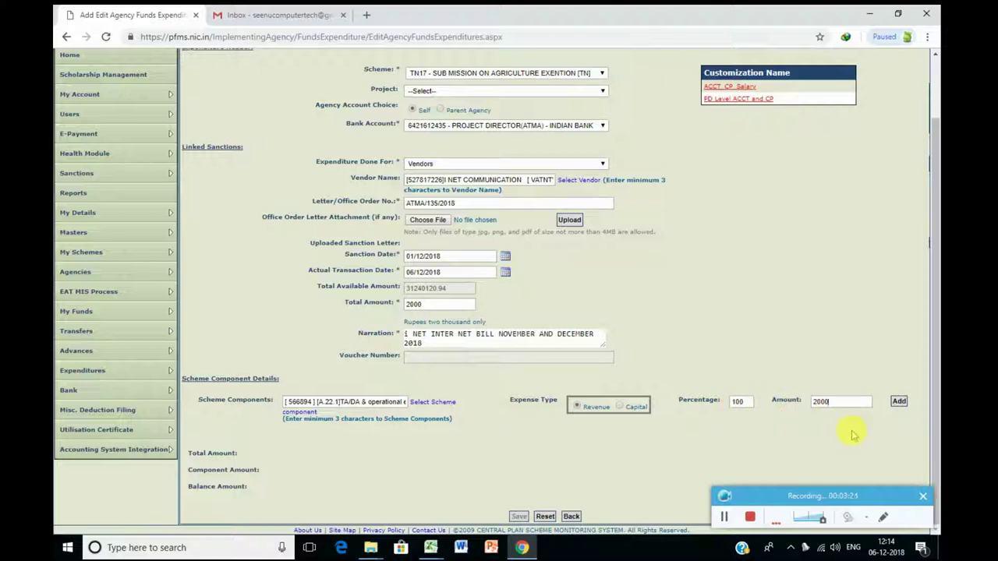
pyautogui.click(897, 401)
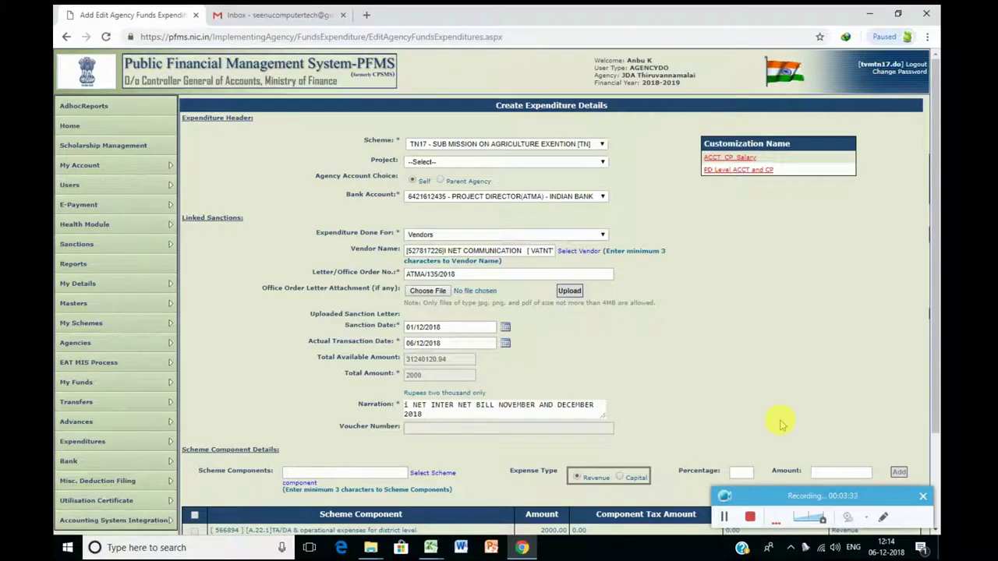
# Step: Tick the A.22.1 component row and save, receiving voucher BP-2018-19-4
pyautogui.scroll(-3, 782, 424)
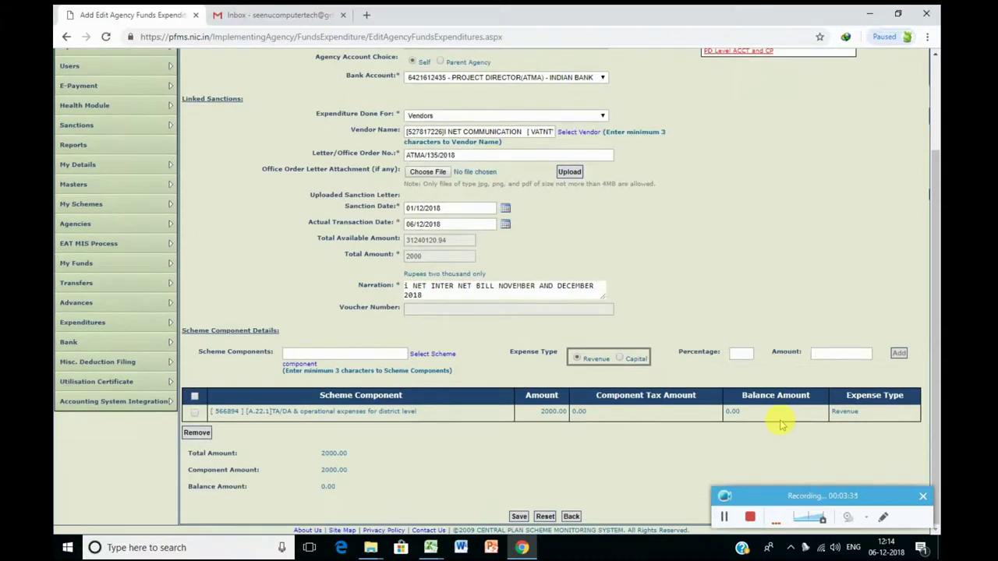
pyautogui.click(195, 412)
pyautogui.click(519, 517)
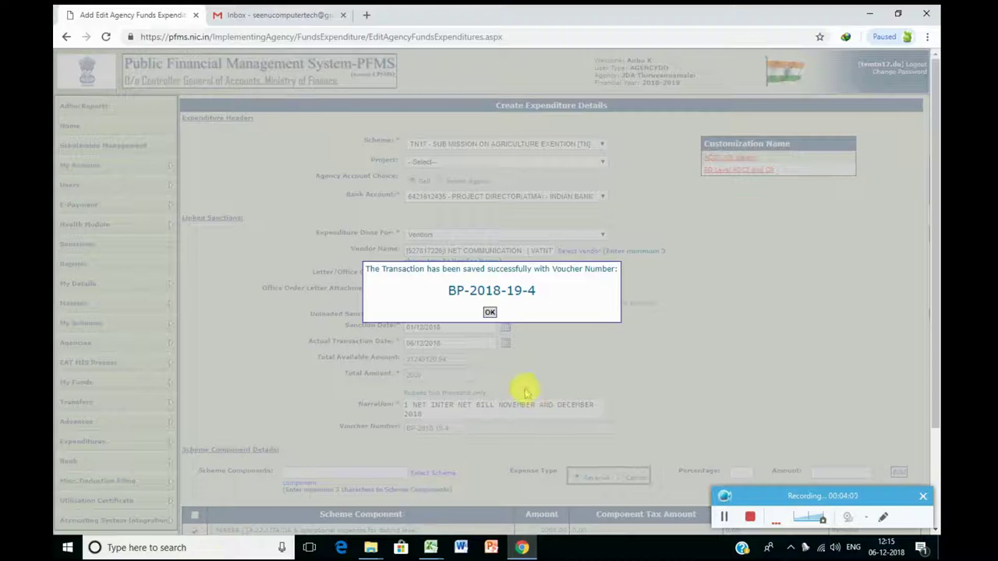
# Step: Dismiss the save confirmation and agree to proceed with payee details
pyautogui.click(488, 314)
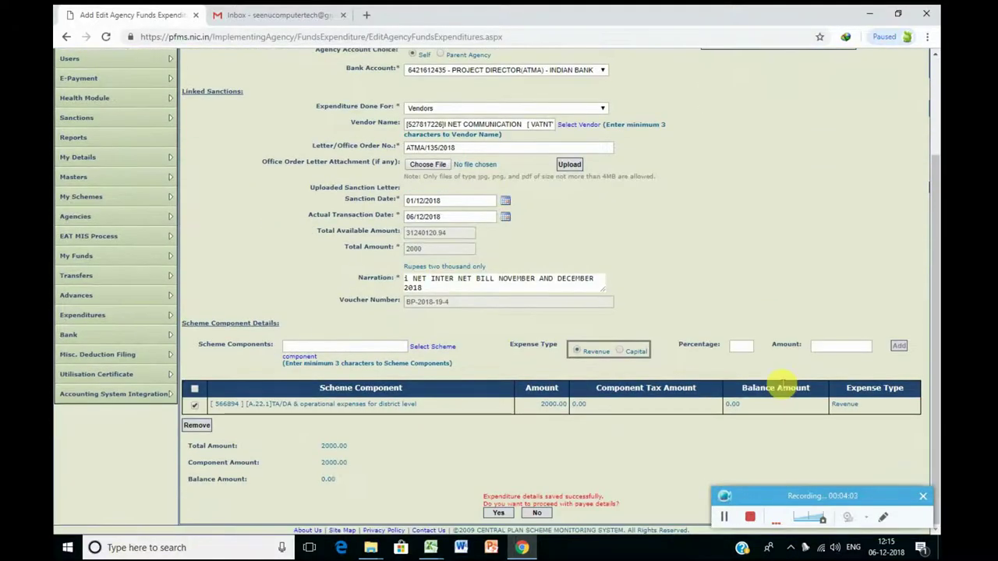
pyautogui.click(497, 513)
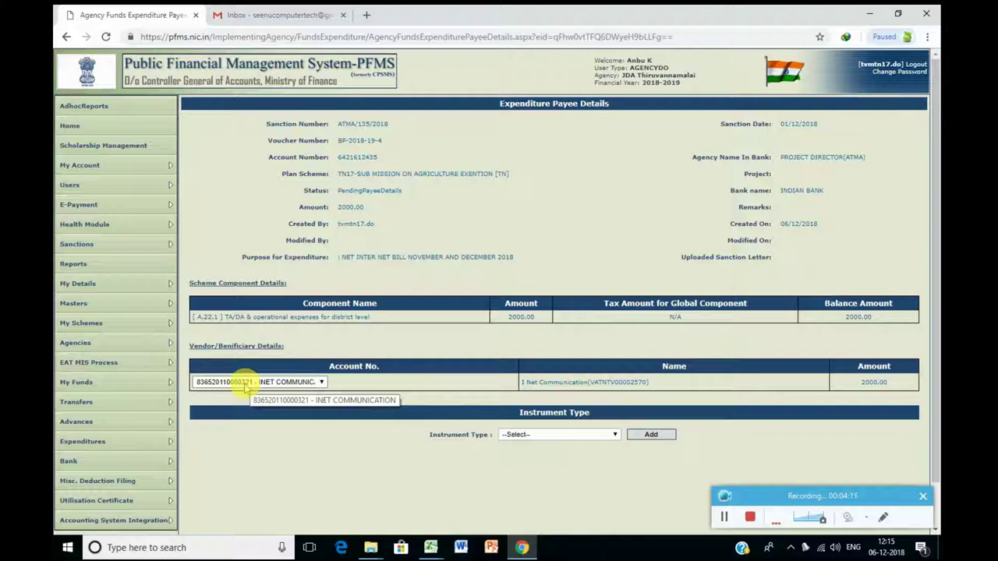
# Step: Choose EPaymentUsingPrintAdvice and add the 2000.00 e-payment row for INET COMMUNICATION
pyautogui.click(571, 437)
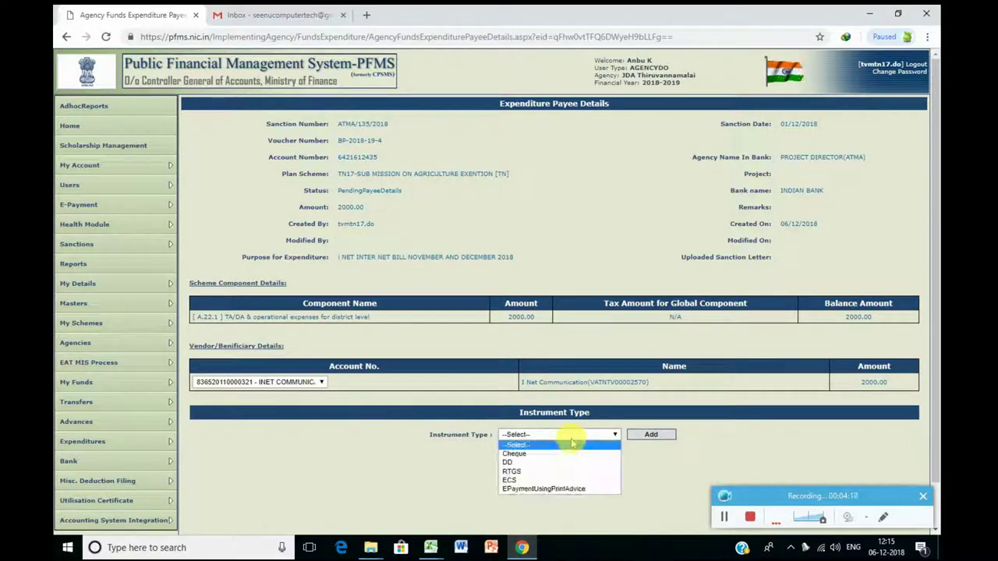
pyautogui.click(562, 489)
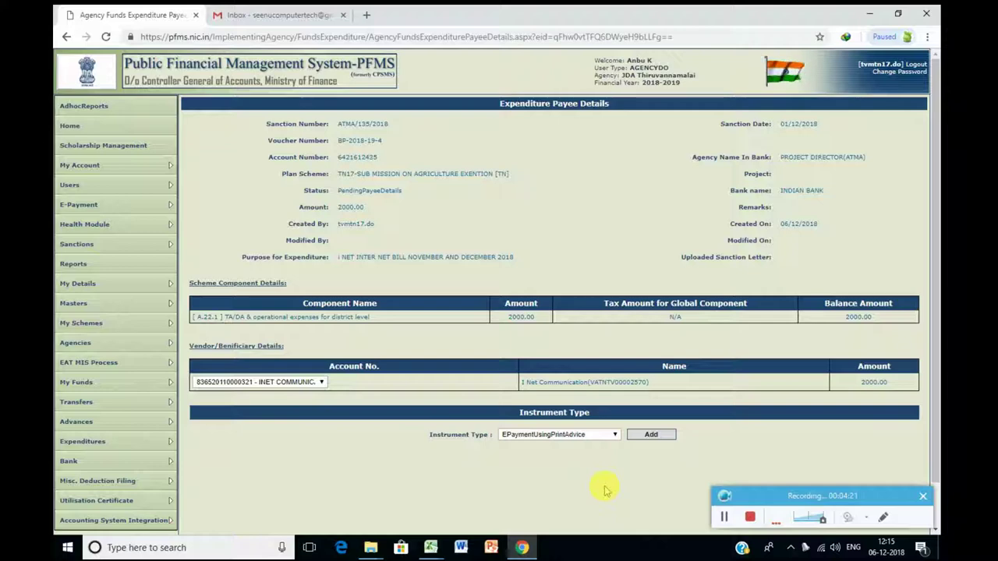
pyautogui.scroll(-1, 606, 489)
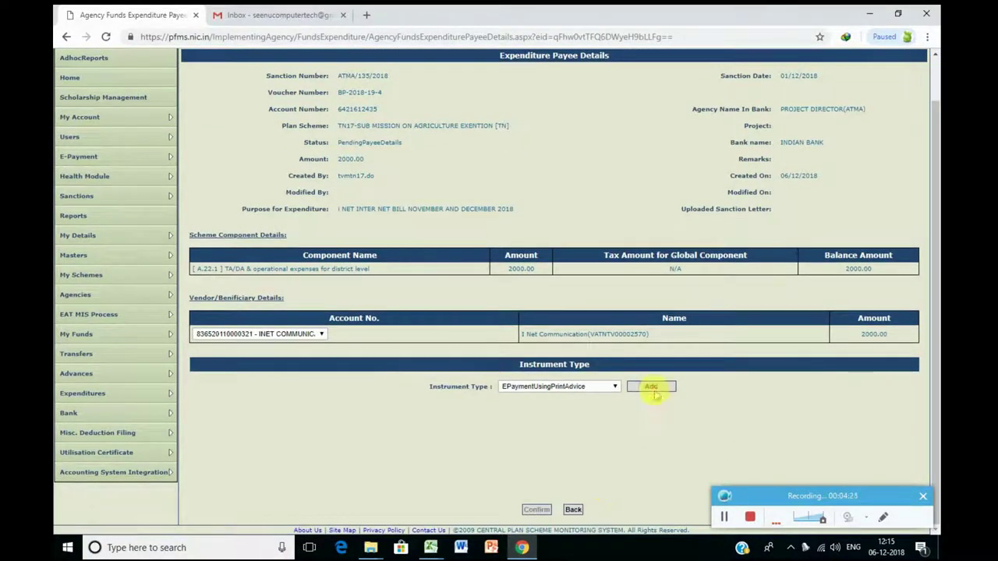
pyautogui.click(650, 386)
pyautogui.scroll(-1, 671, 433)
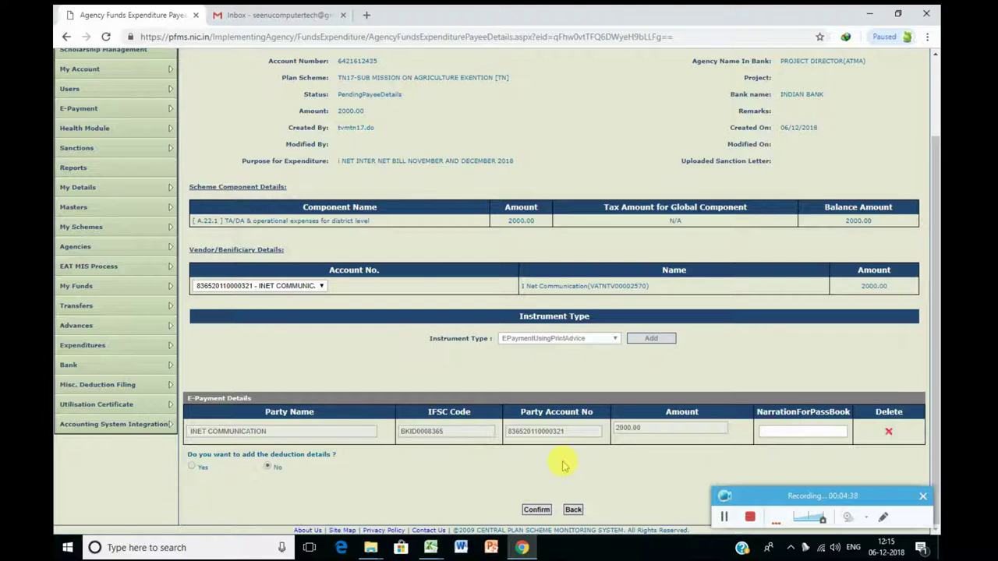
# Step: Confirm the INET COMMUNICATION payee details and submit the 2000.00 expenditure for approval
pyautogui.click(541, 508)
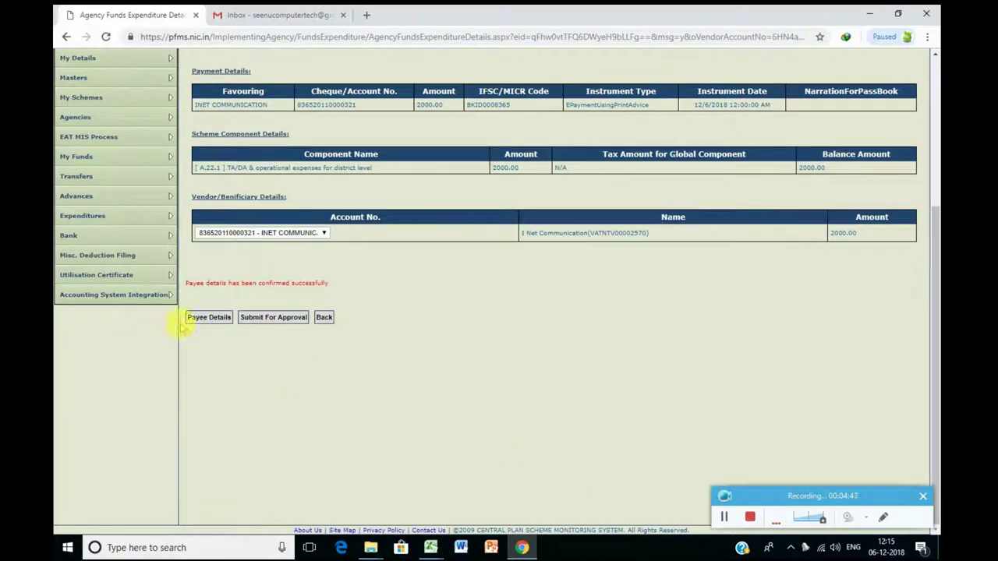
pyautogui.click(285, 318)
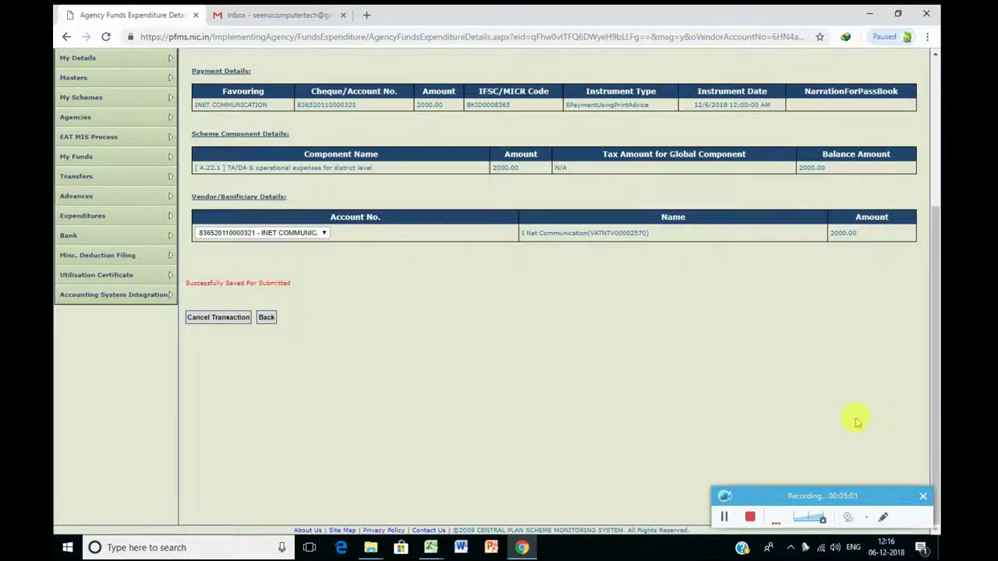
# Step: Sign out and begin entering the approver's username on the login page
pyautogui.click(724, 517)
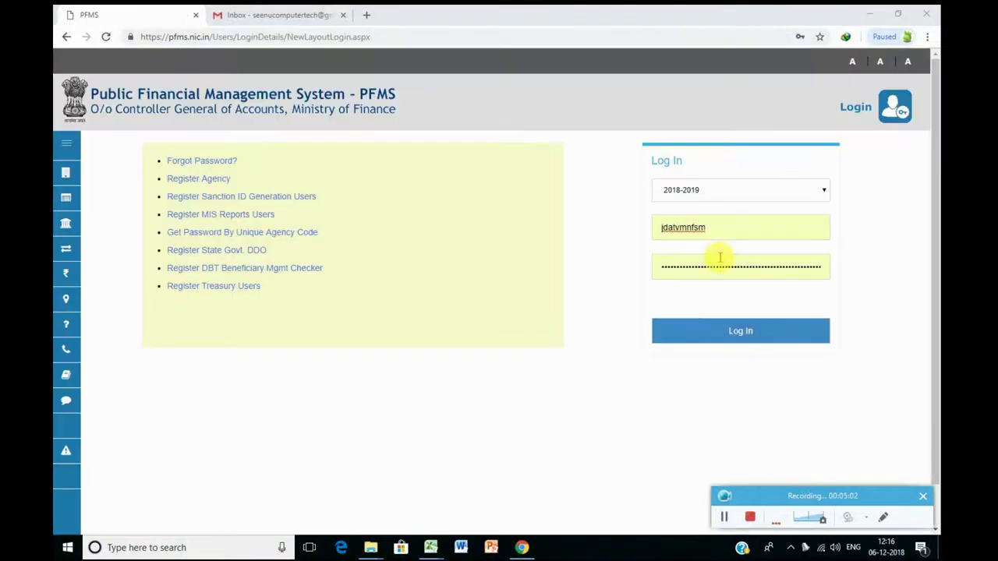
pyautogui.doubleClick(711, 231)
pyautogui.write('TV')
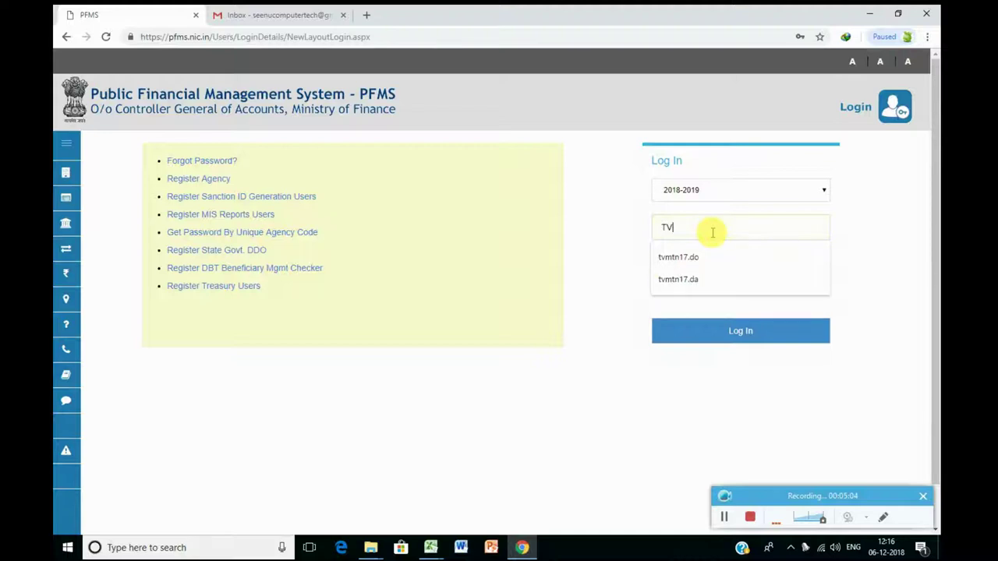
pyautogui.press('BackSpace')
pyautogui.press('BackSpace')
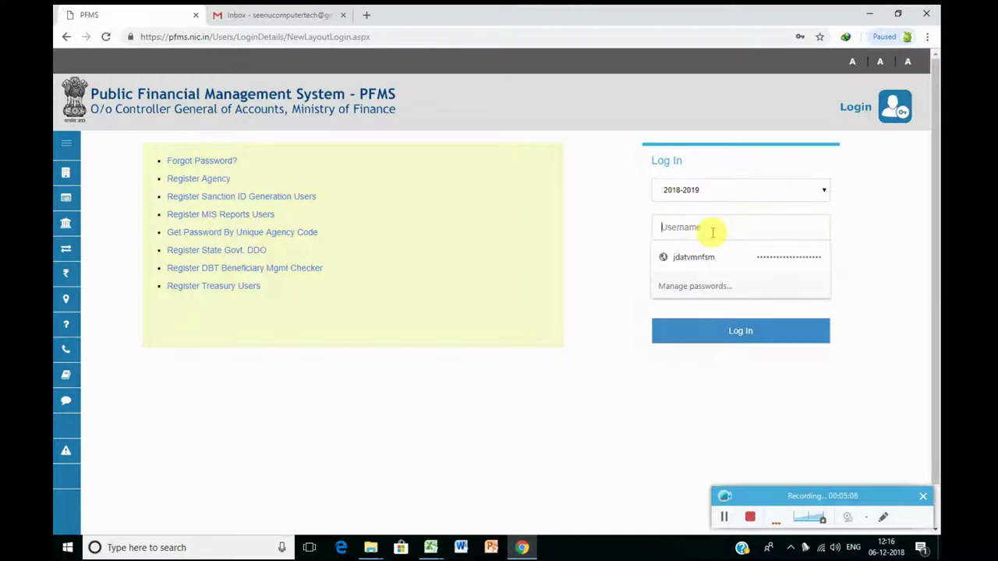
pyautogui.write('tvm')
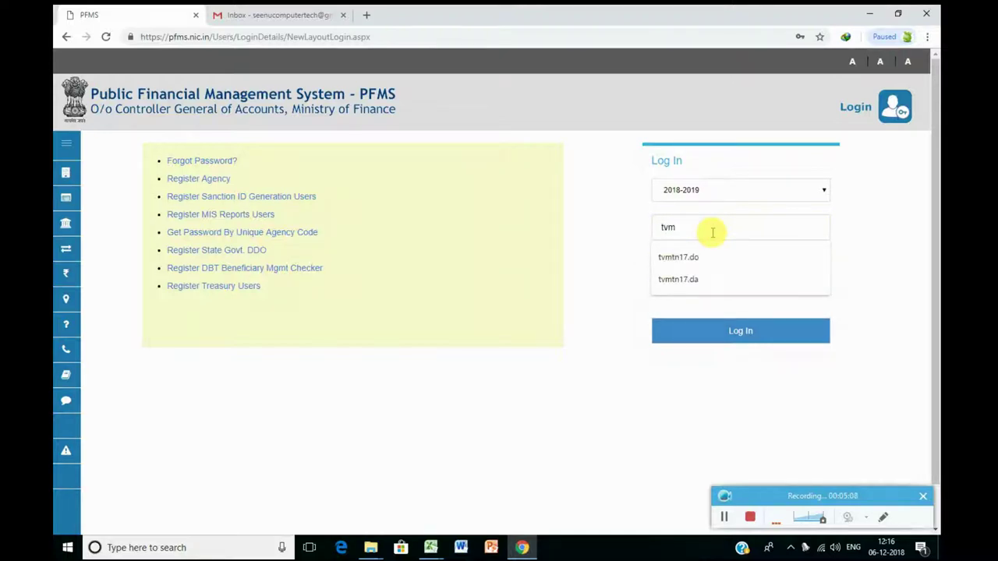
pyautogui.write('tn')
pyautogui.write('17')
pyautogui.write('.da')
pyautogui.click(705, 254)
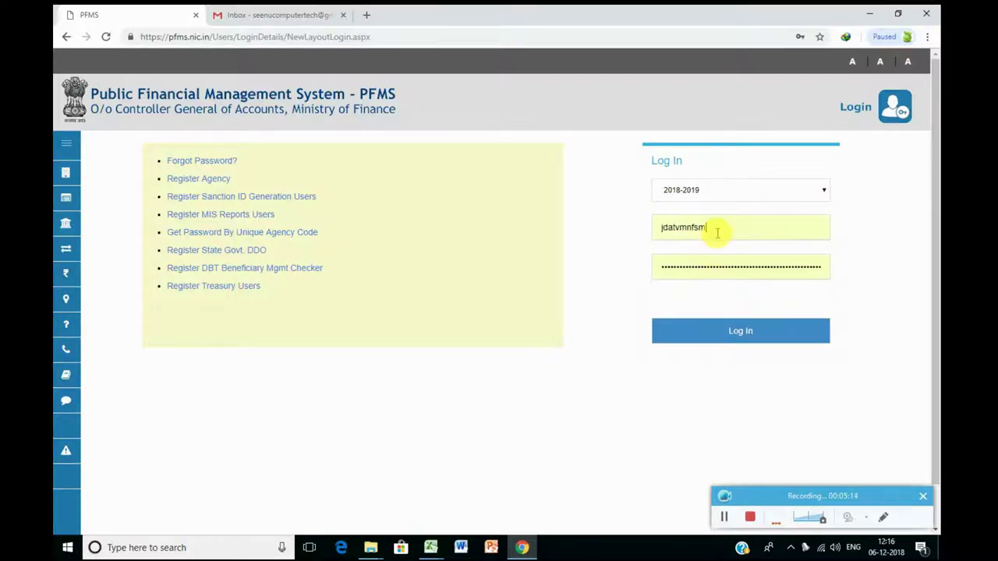
# Step: Pick the AGENCYDA approver account from suggestions, retype its password, and log in
pyautogui.doubleClick(718, 229)
pyautogui.write('tvmtn17.da')
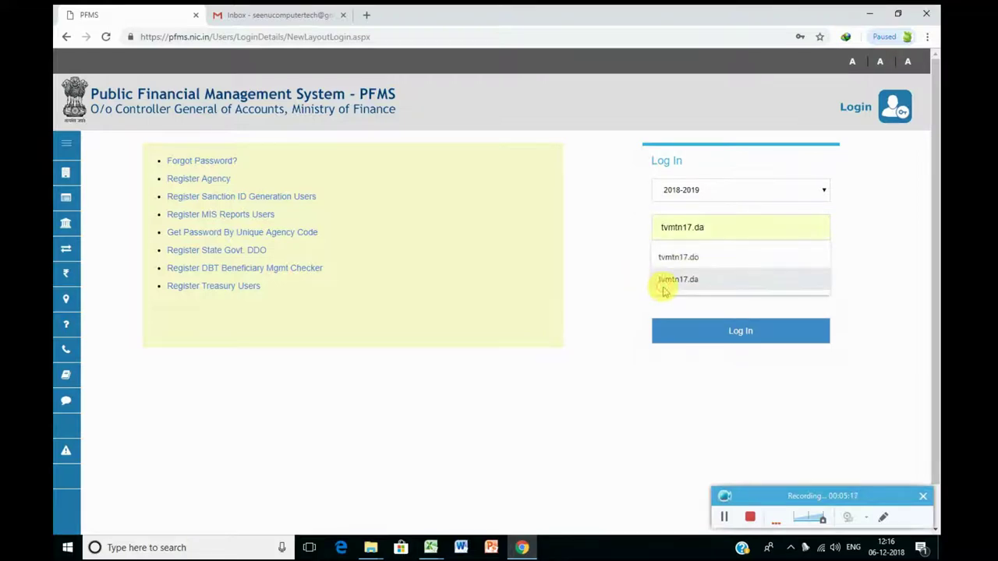
pyautogui.click(667, 282)
pyautogui.doubleClick(678, 269)
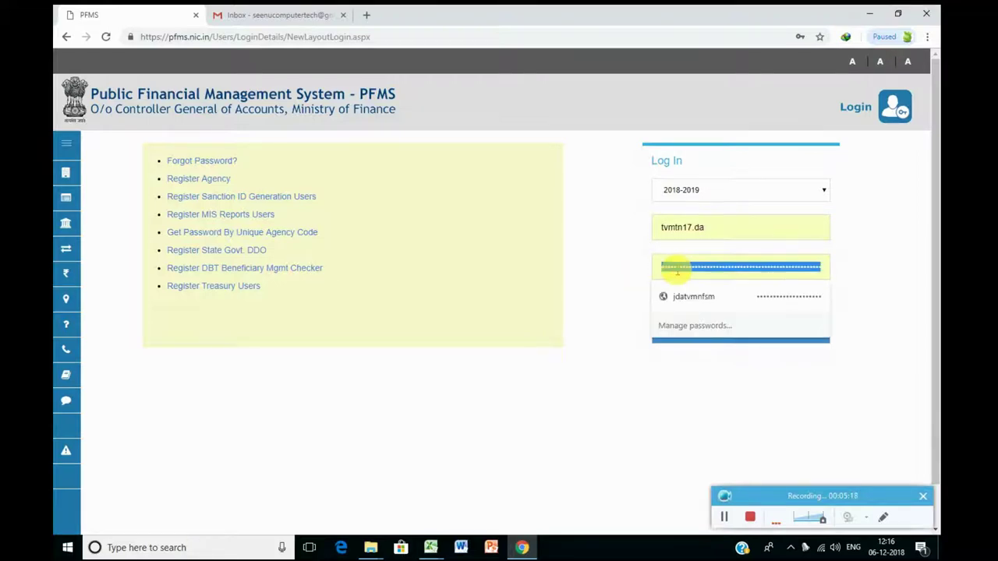
pyautogui.write('***')
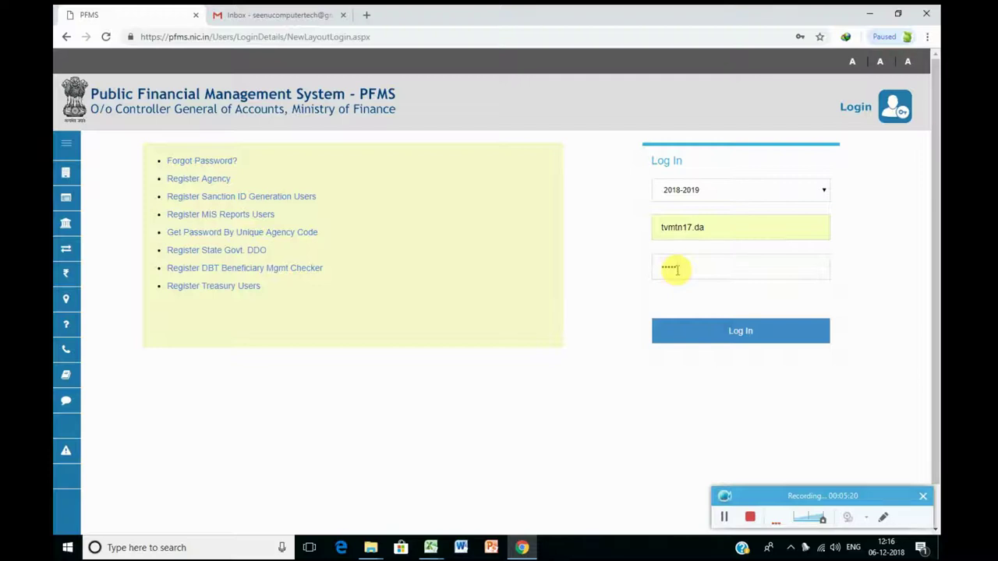
pyautogui.write('••')
pyautogui.click(723, 343)
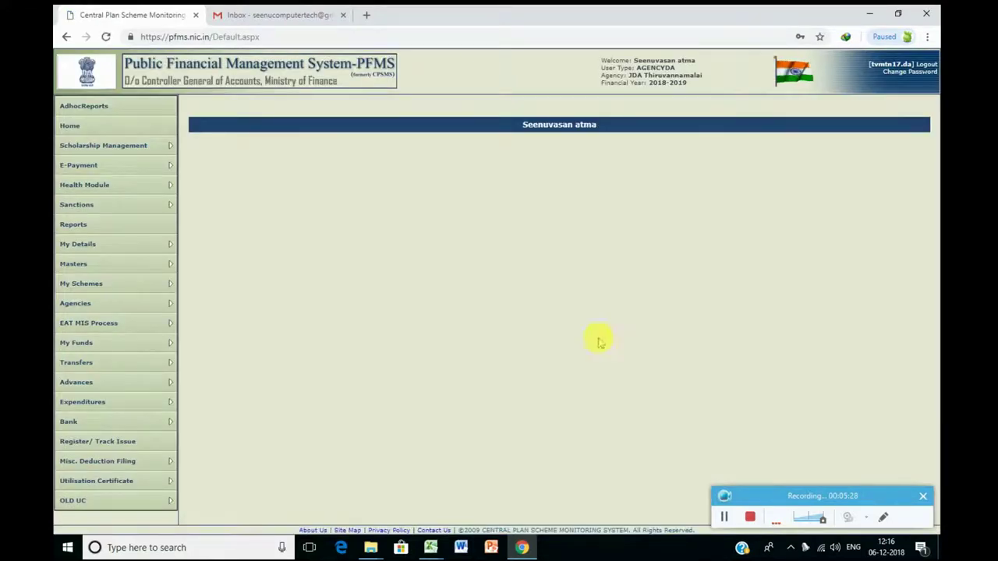
# Step: On Manage Fund Expenditures, select the TN17 agriculture extension scheme and PROJECT DIRECTOR(ATMA) bank account
pyautogui.moveTo(138, 396)
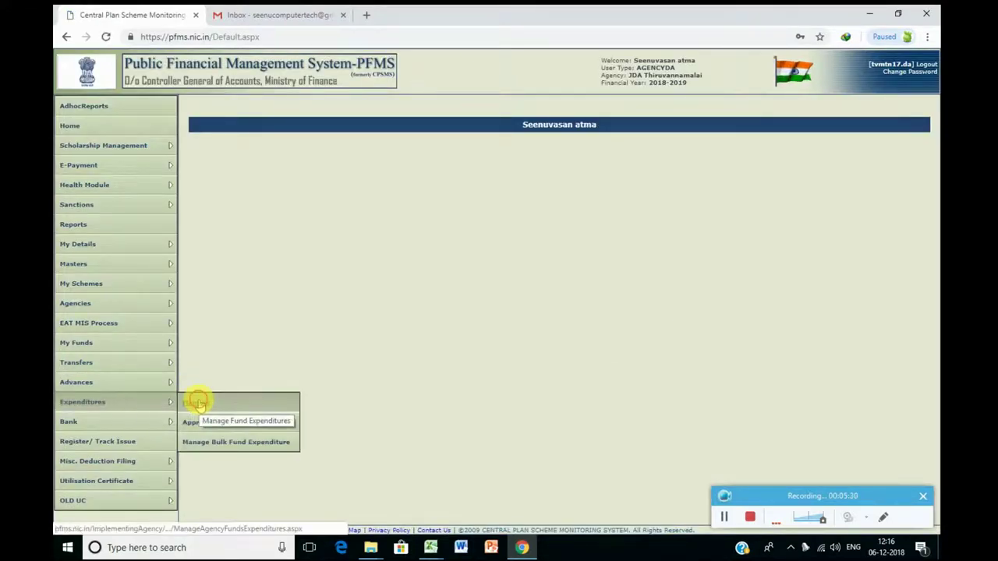
pyautogui.click(198, 403)
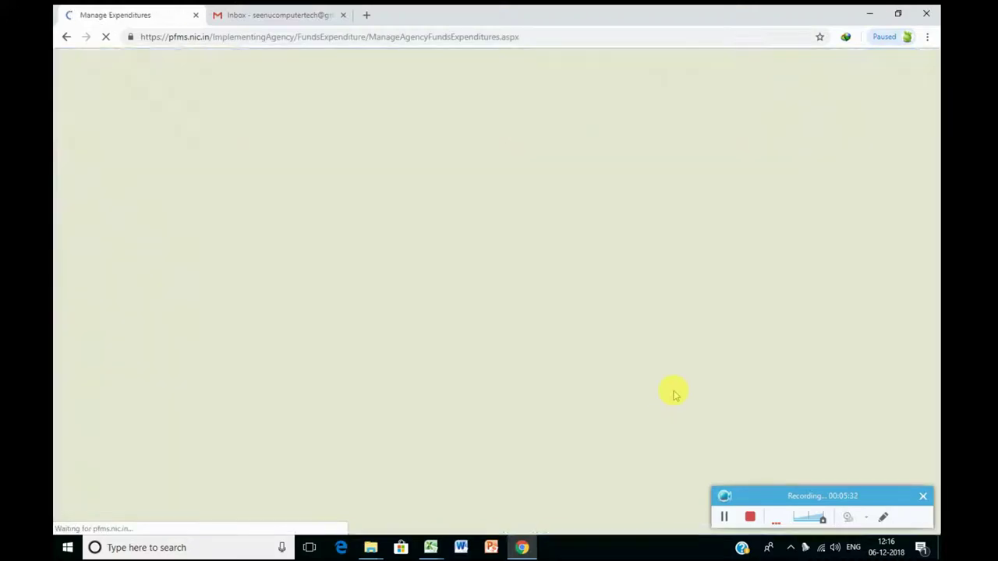
pyautogui.click(452, 118)
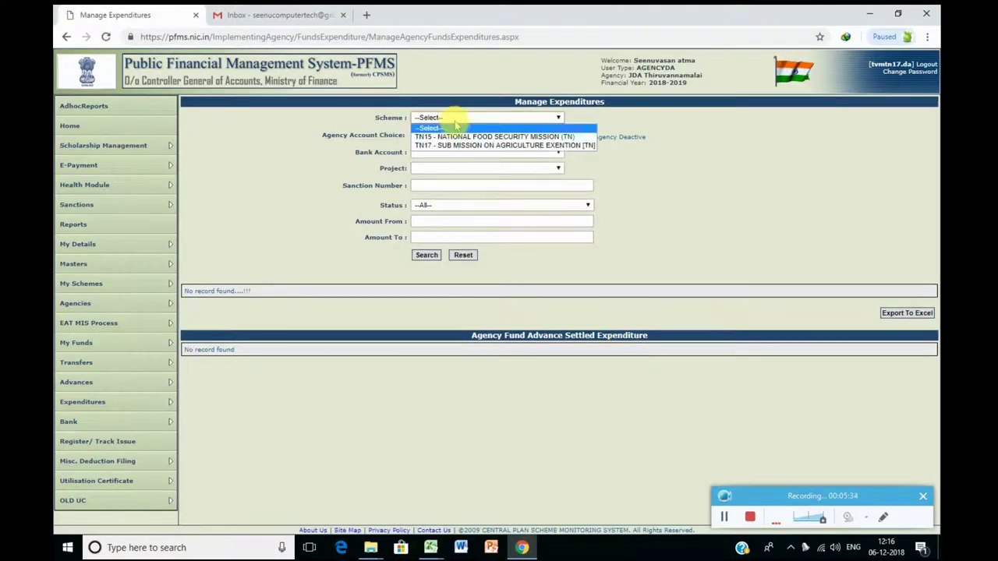
pyautogui.click(452, 148)
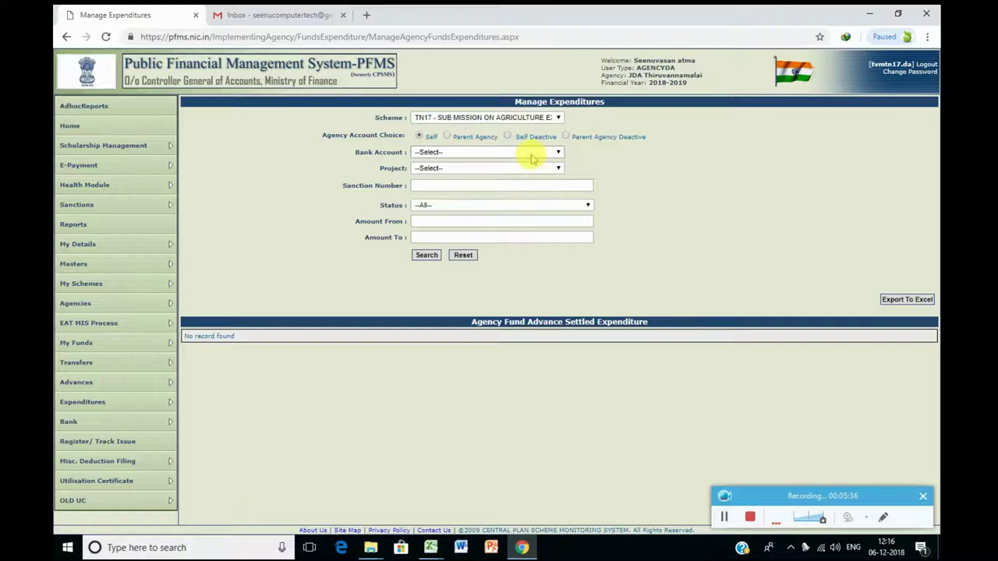
pyautogui.click(530, 153)
pyautogui.click(530, 162)
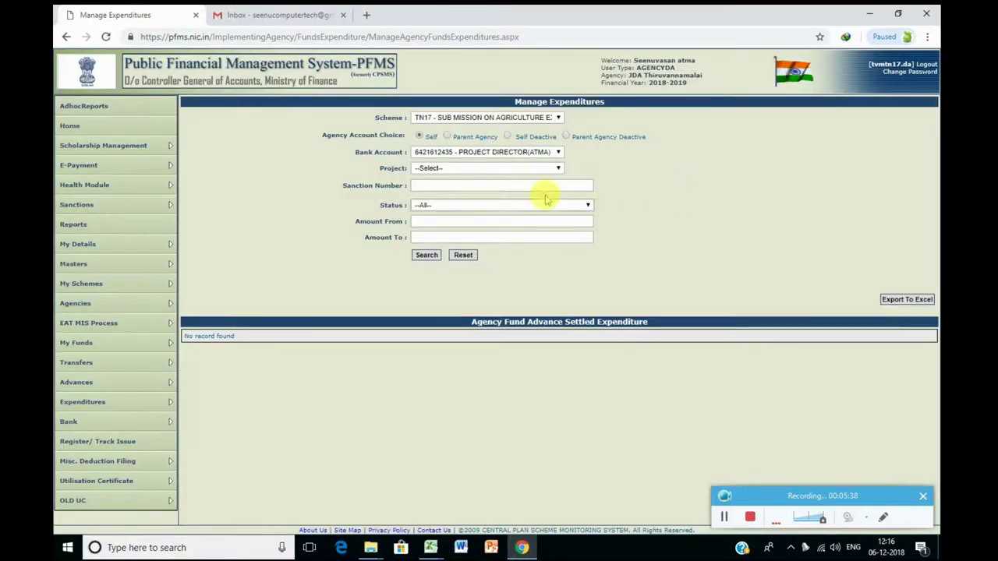
# Step: Filter expenditures to Submitted status and search, listing ATMA/135/2018 for 2000.00
pyautogui.click(536, 205)
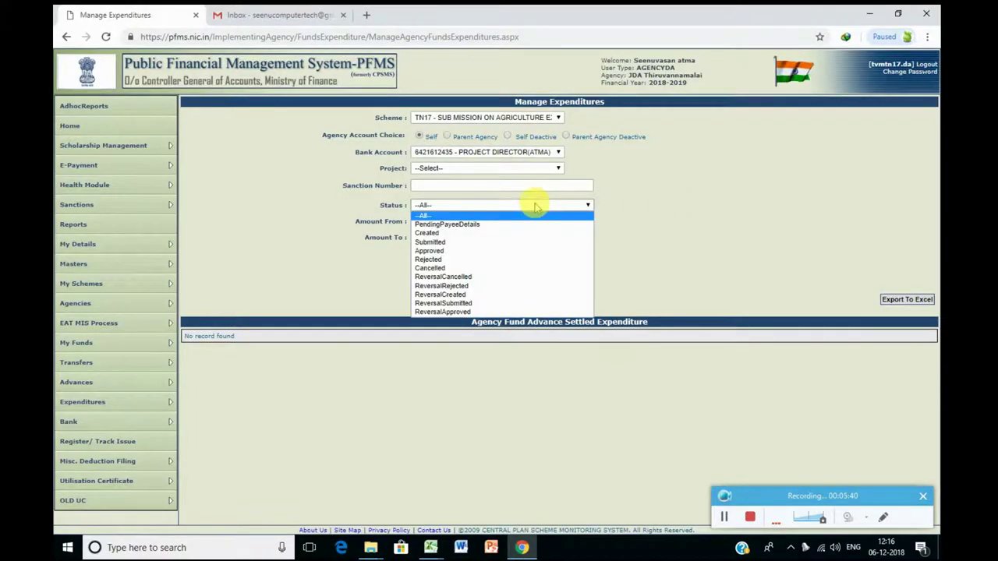
pyautogui.click(523, 242)
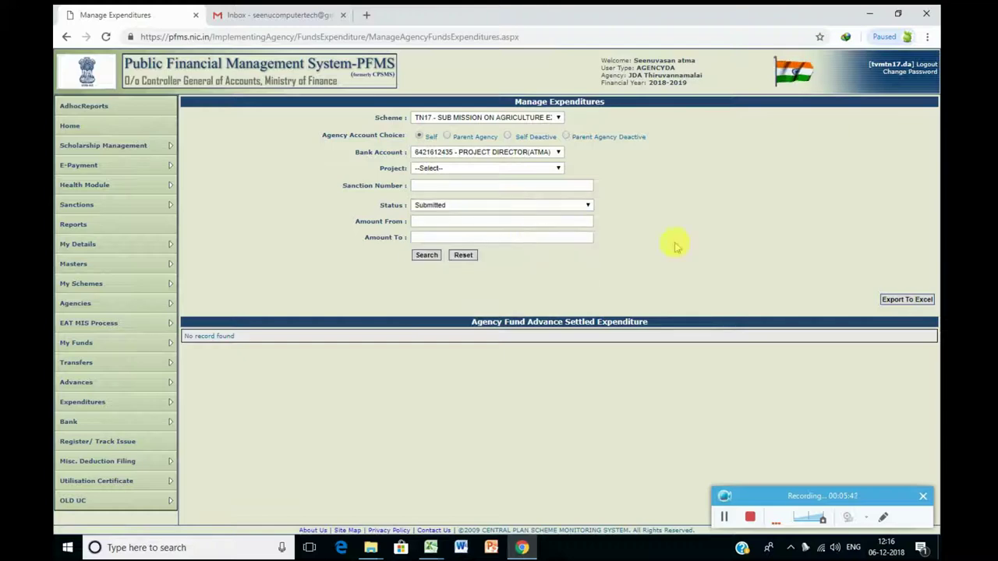
pyautogui.click(426, 256)
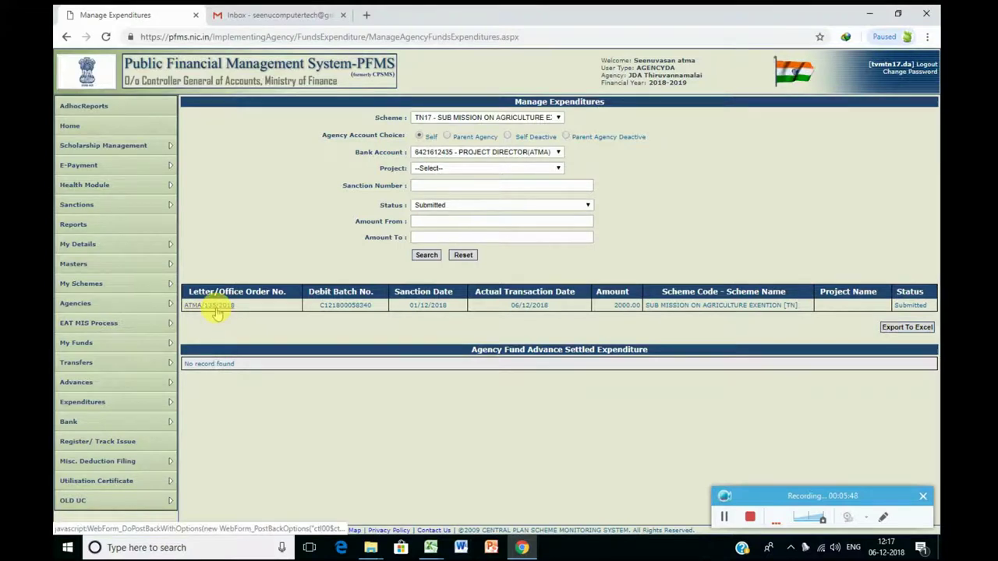
# Step: Approve expenditure ATMA/135/2018 with a remark on the November–December 2018 internet bill
pyautogui.moveTo(173, 305)
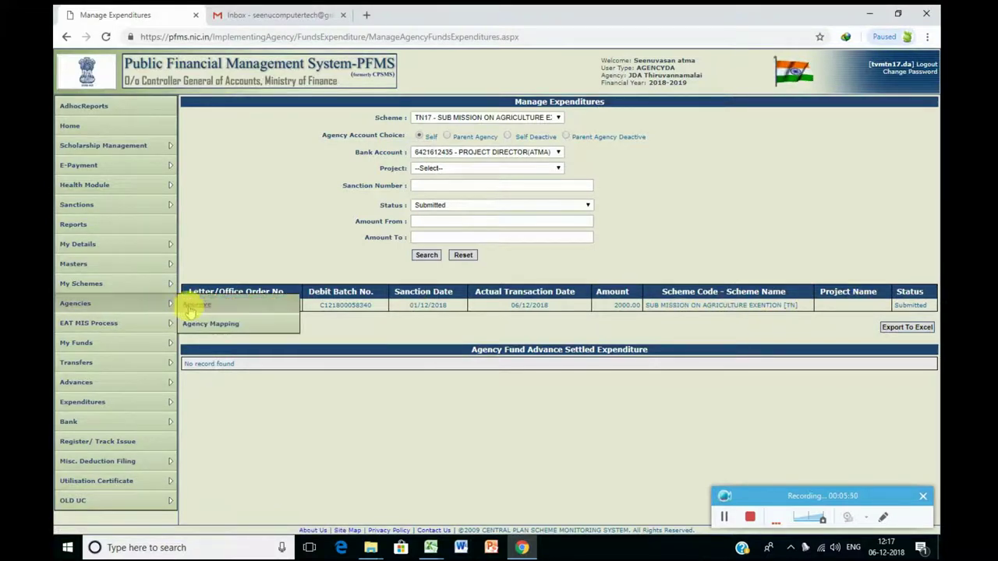
pyautogui.click(207, 305)
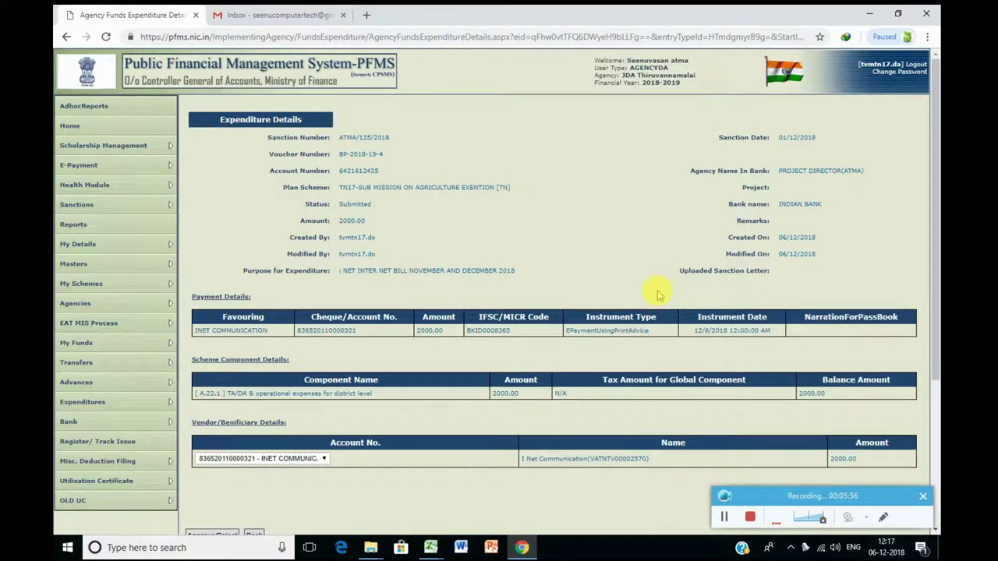
pyautogui.scroll(-3, 668, 390)
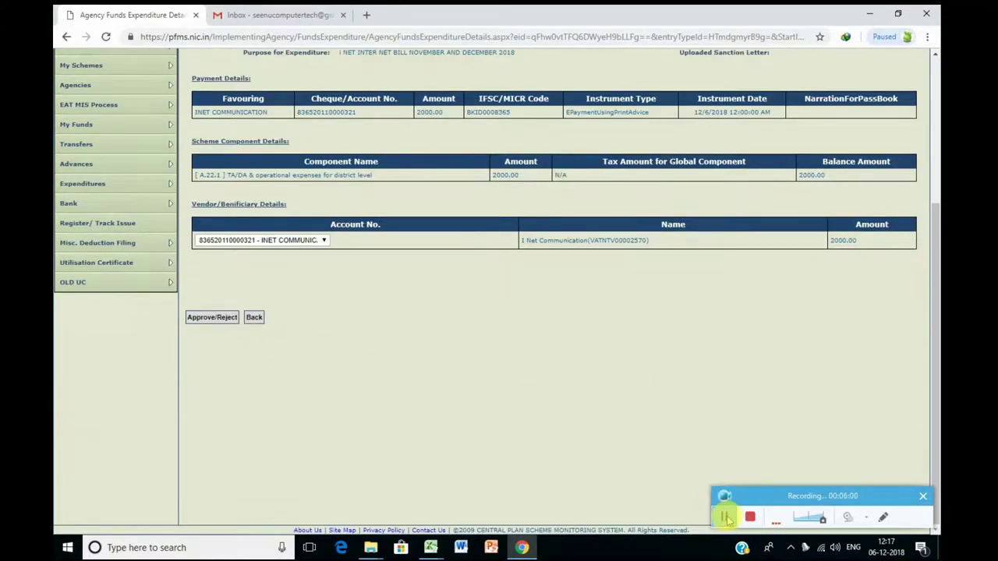
pyautogui.scroll(3, 741, 517)
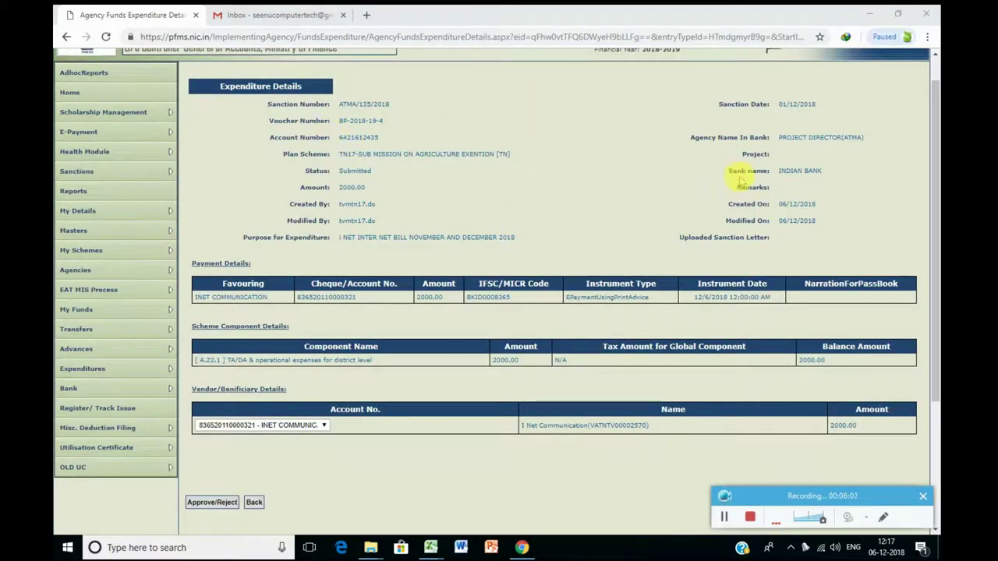
pyautogui.click(209, 503)
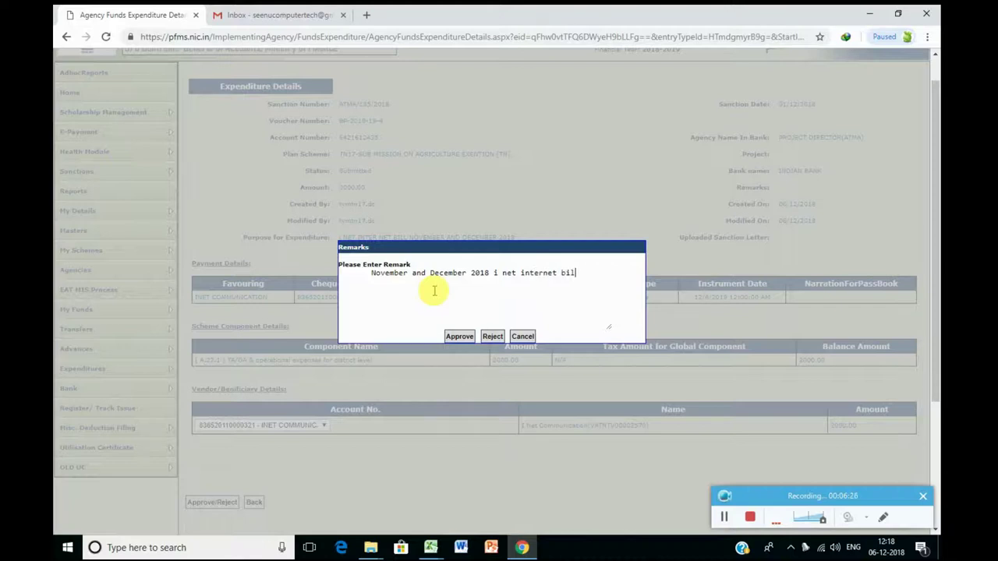
pyautogui.click(458, 337)
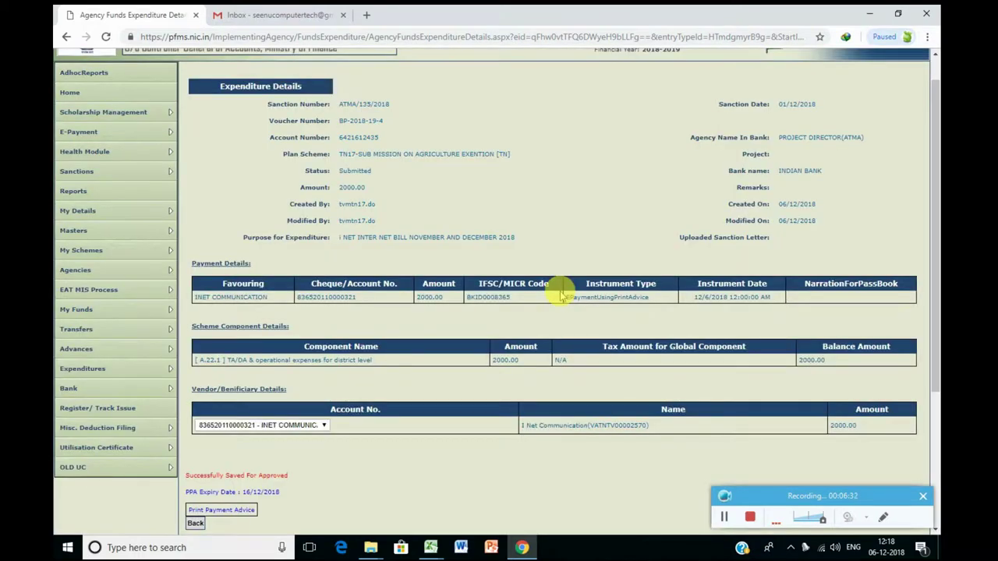
# Step: Generate the Print Payment Advice, accepting the 16/12/2018 validity notice, and begin exporting it
pyautogui.scroll(-3, 560, 296)
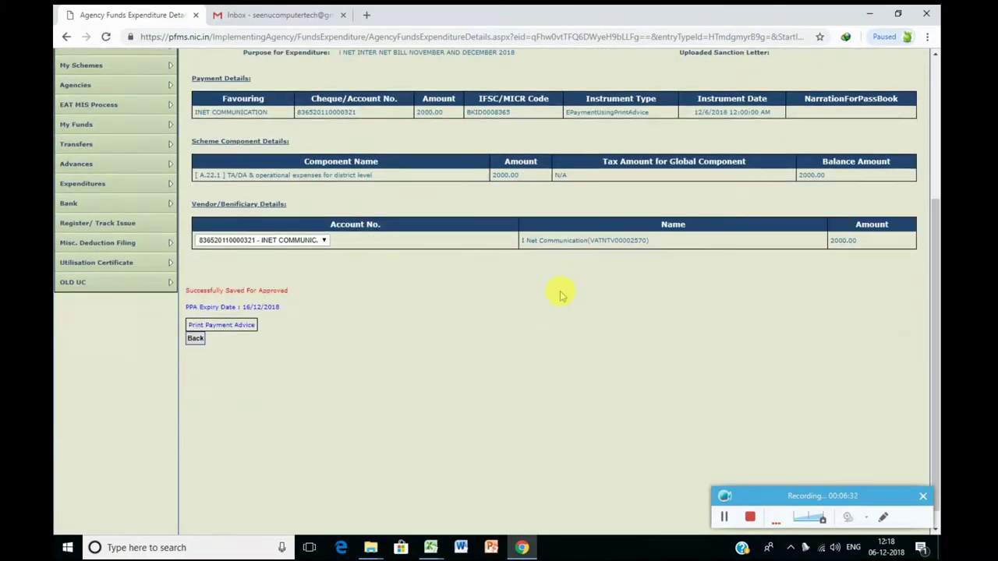
pyautogui.click(244, 330)
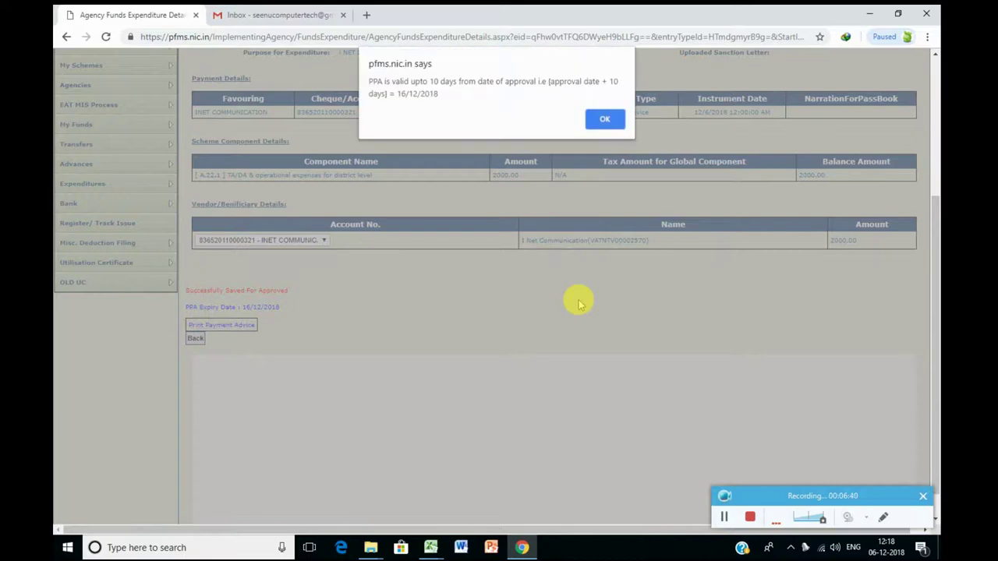
pyautogui.click(606, 119)
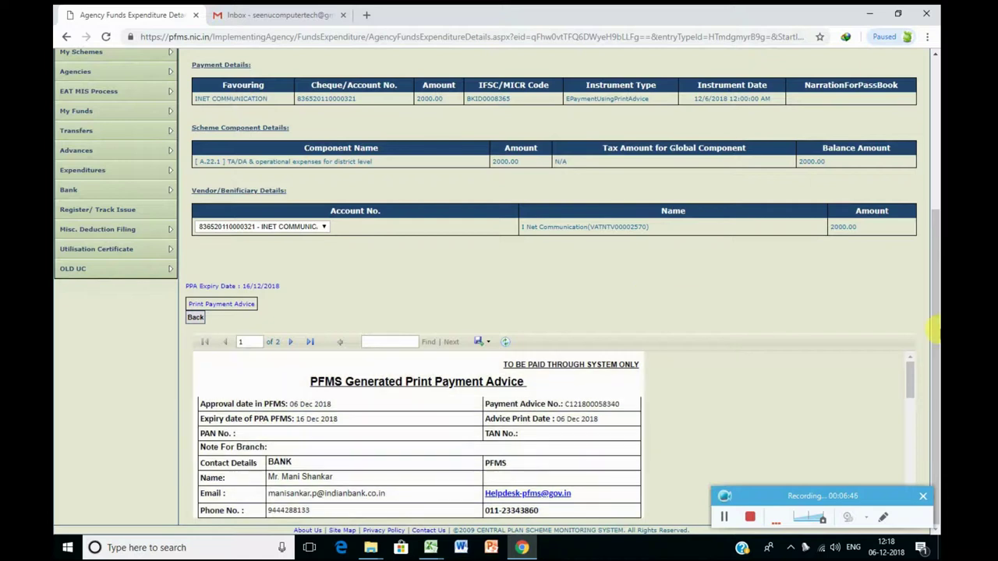
pyautogui.scroll(-3, 911, 395)
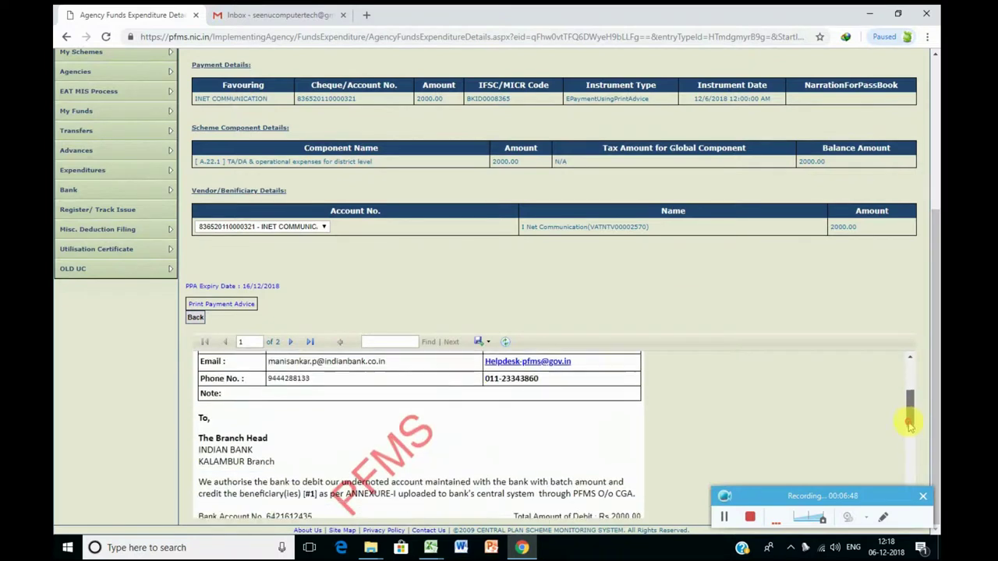
pyautogui.click(487, 343)
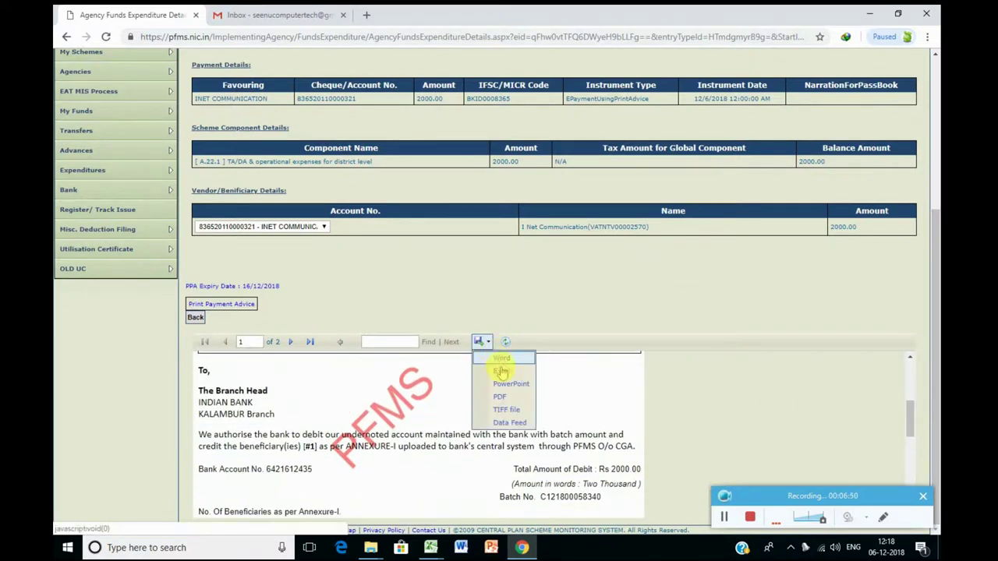
# Step: Export the advice as PDF, download PrintPaymentAdvice.pdf through IDM, and open it
pyautogui.click(505, 403)
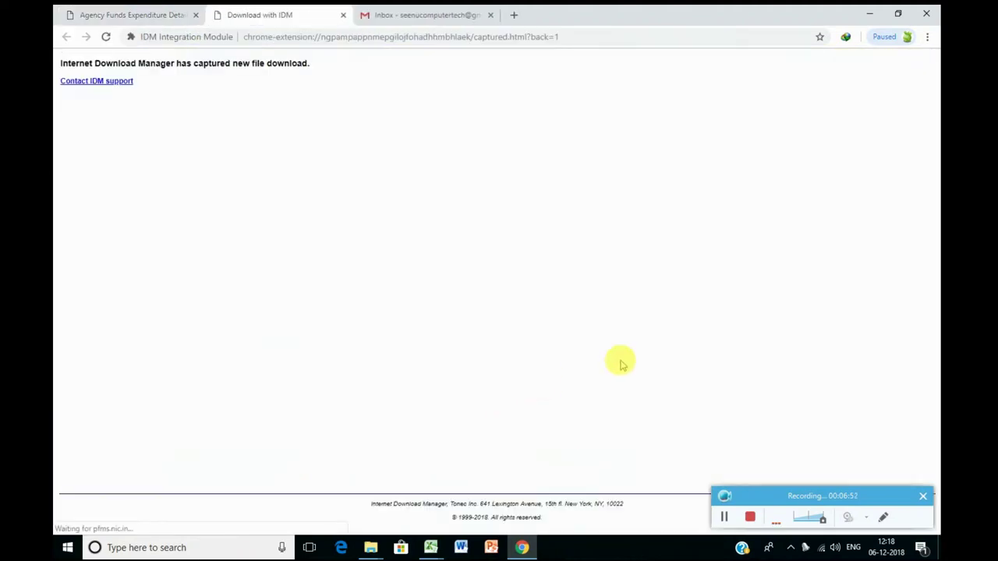
pyautogui.click(490, 317)
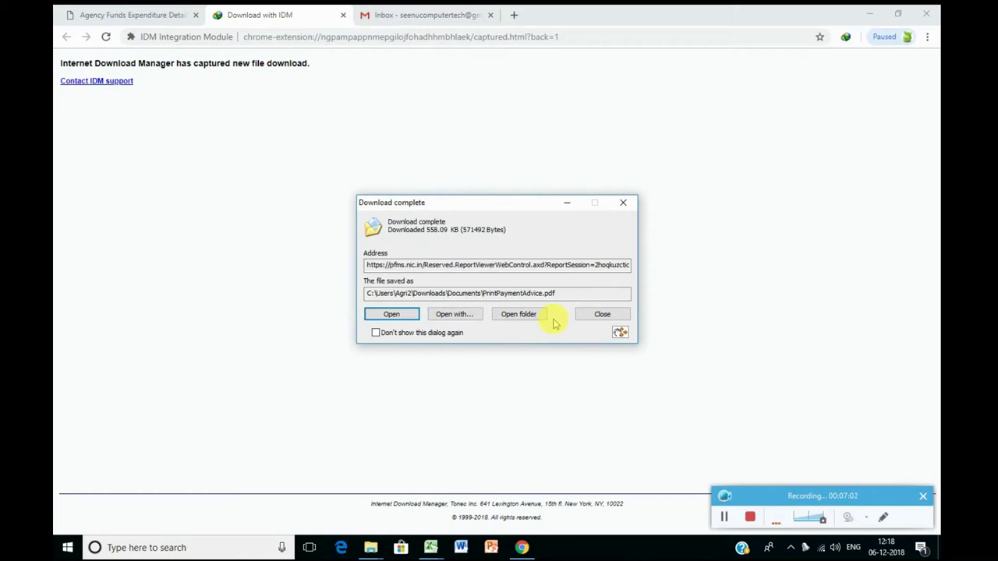
pyautogui.click(533, 315)
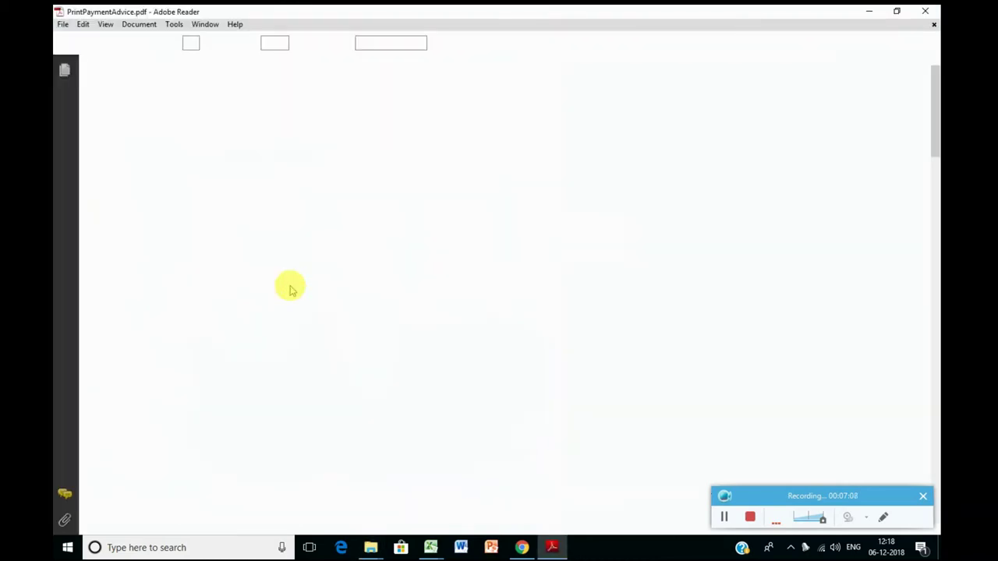
# Step: Scroll through both pages of PrintPaymentAdvice.pdf down to the Annexure-I Rs 2000.00 payment table
pyautogui.scroll(-3, 567, 267)
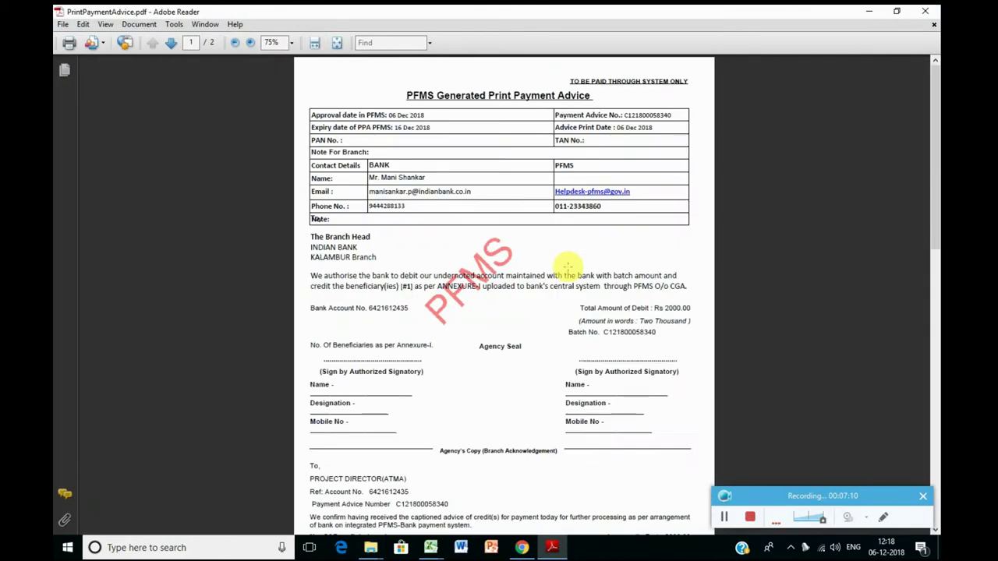
pyautogui.scroll(-5, 567, 268)
pyautogui.scroll(-3, 570, 267)
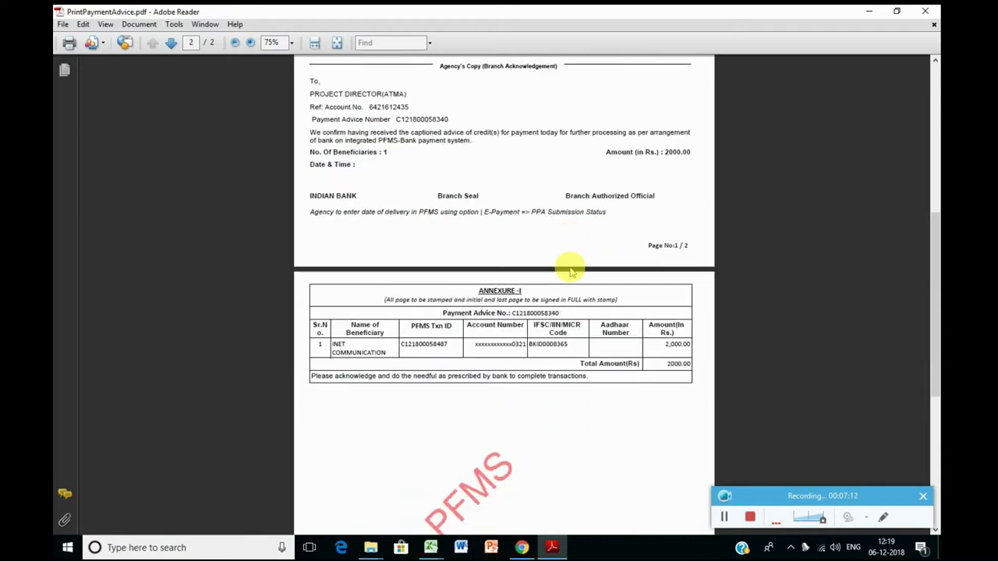
pyautogui.scroll(-3, 565, 371)
pyautogui.scroll(-4, 565, 371)
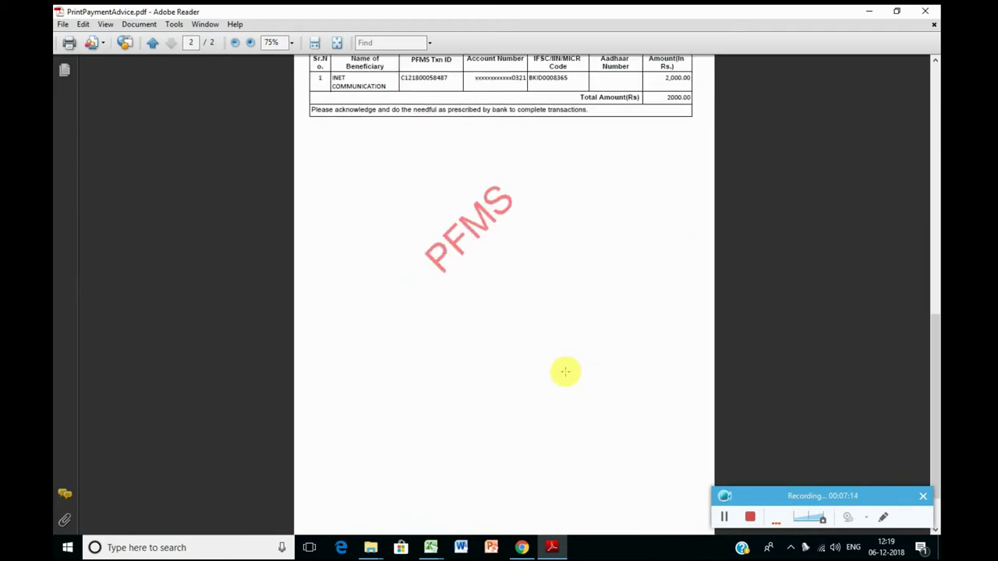
pyautogui.scroll(10, 565, 371)
pyautogui.scroll(5, 565, 371)
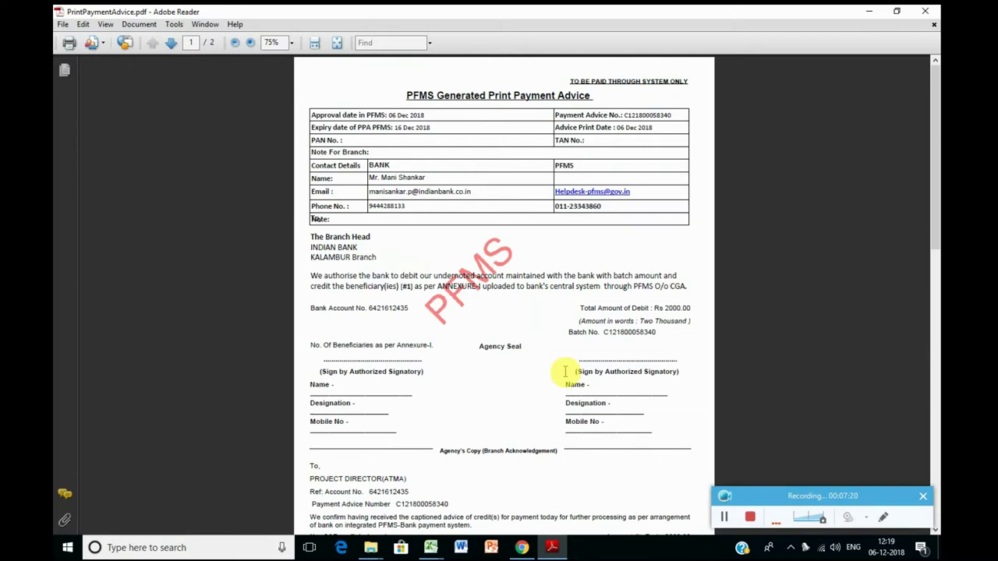
pyautogui.scroll(-8, 566, 371)
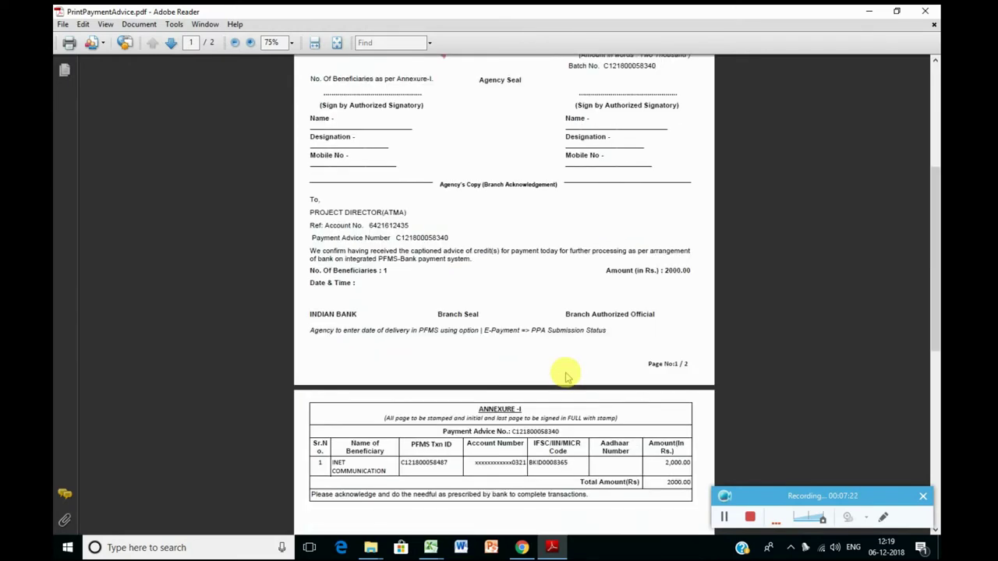
pyautogui.scroll(8, 565, 371)
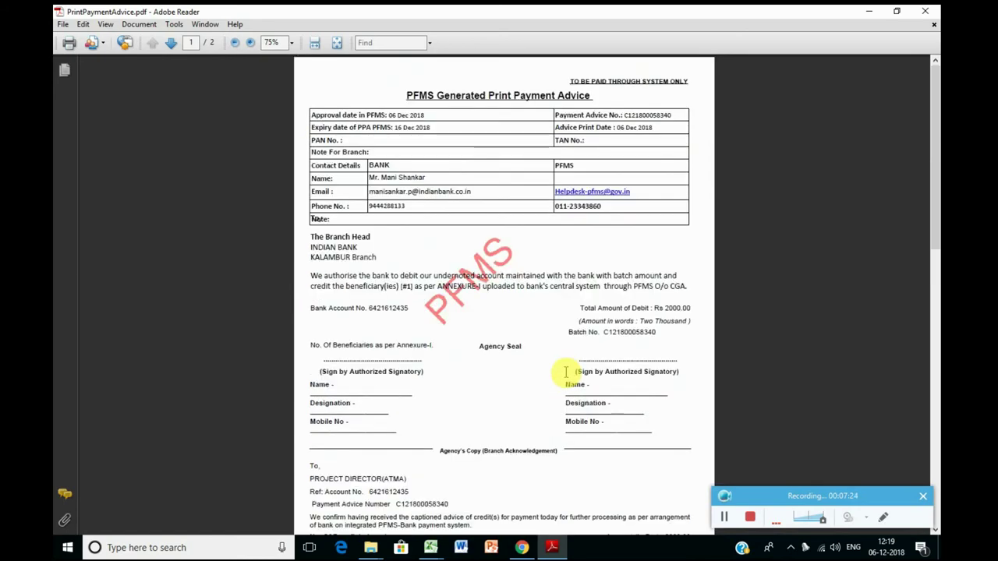